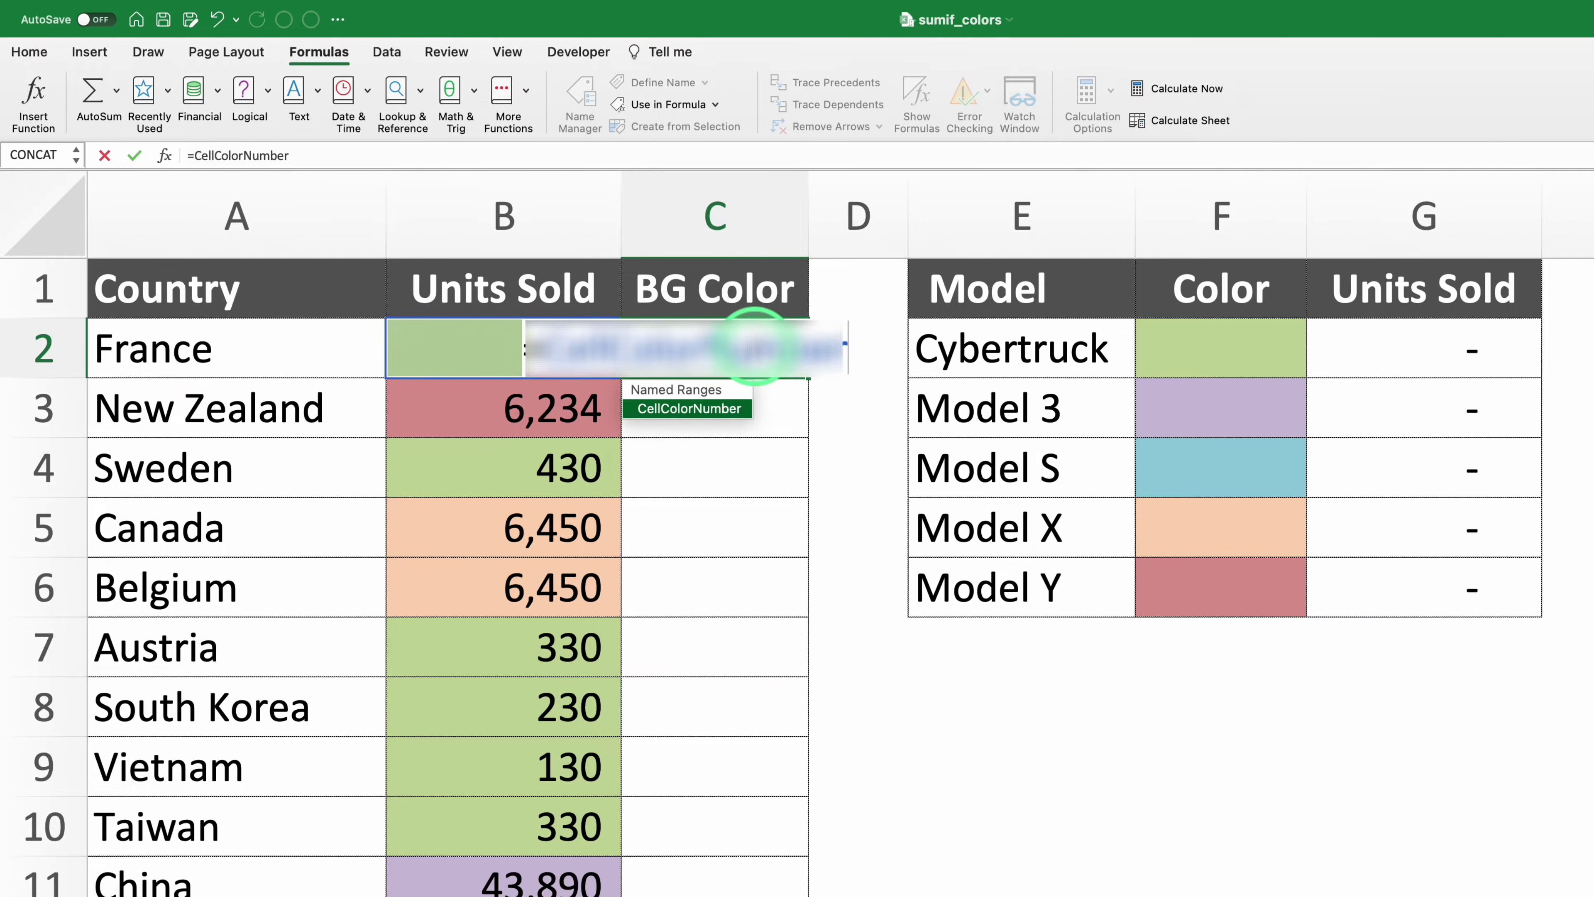
Confirm the =CellColorNumber formula in C2 and fill it down the BG Color column
{"action": "key", "text": "Return"}
{"action": "left_click", "coordinate": [779, 349]}
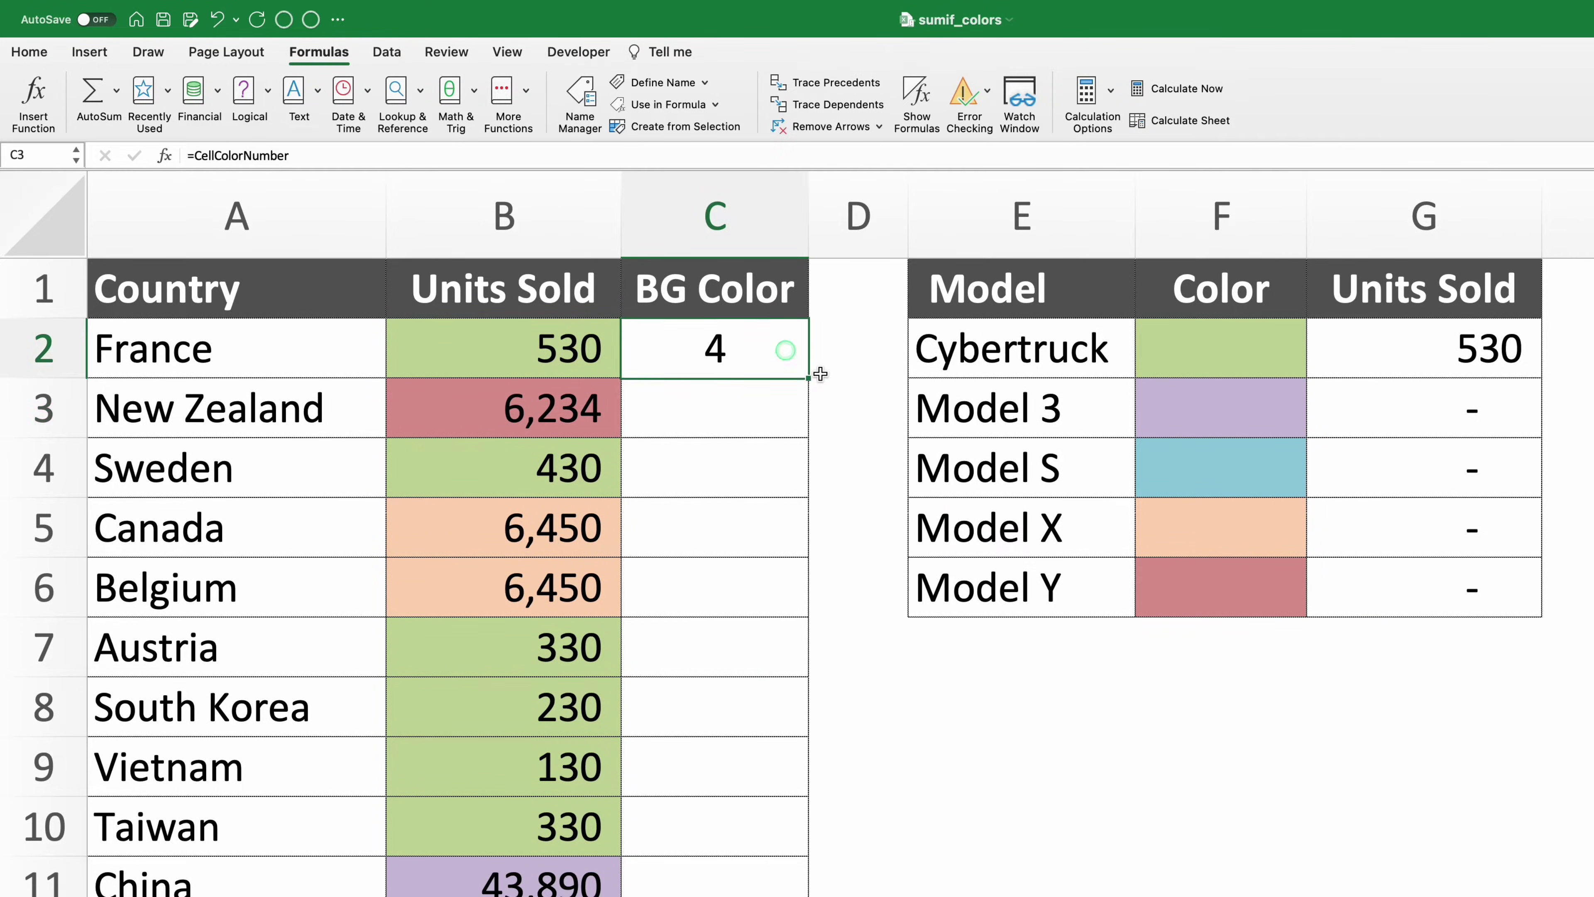
{"action": "double_click", "coordinate": [809, 379]}
{"action": "left_click", "coordinate": [881, 623]}
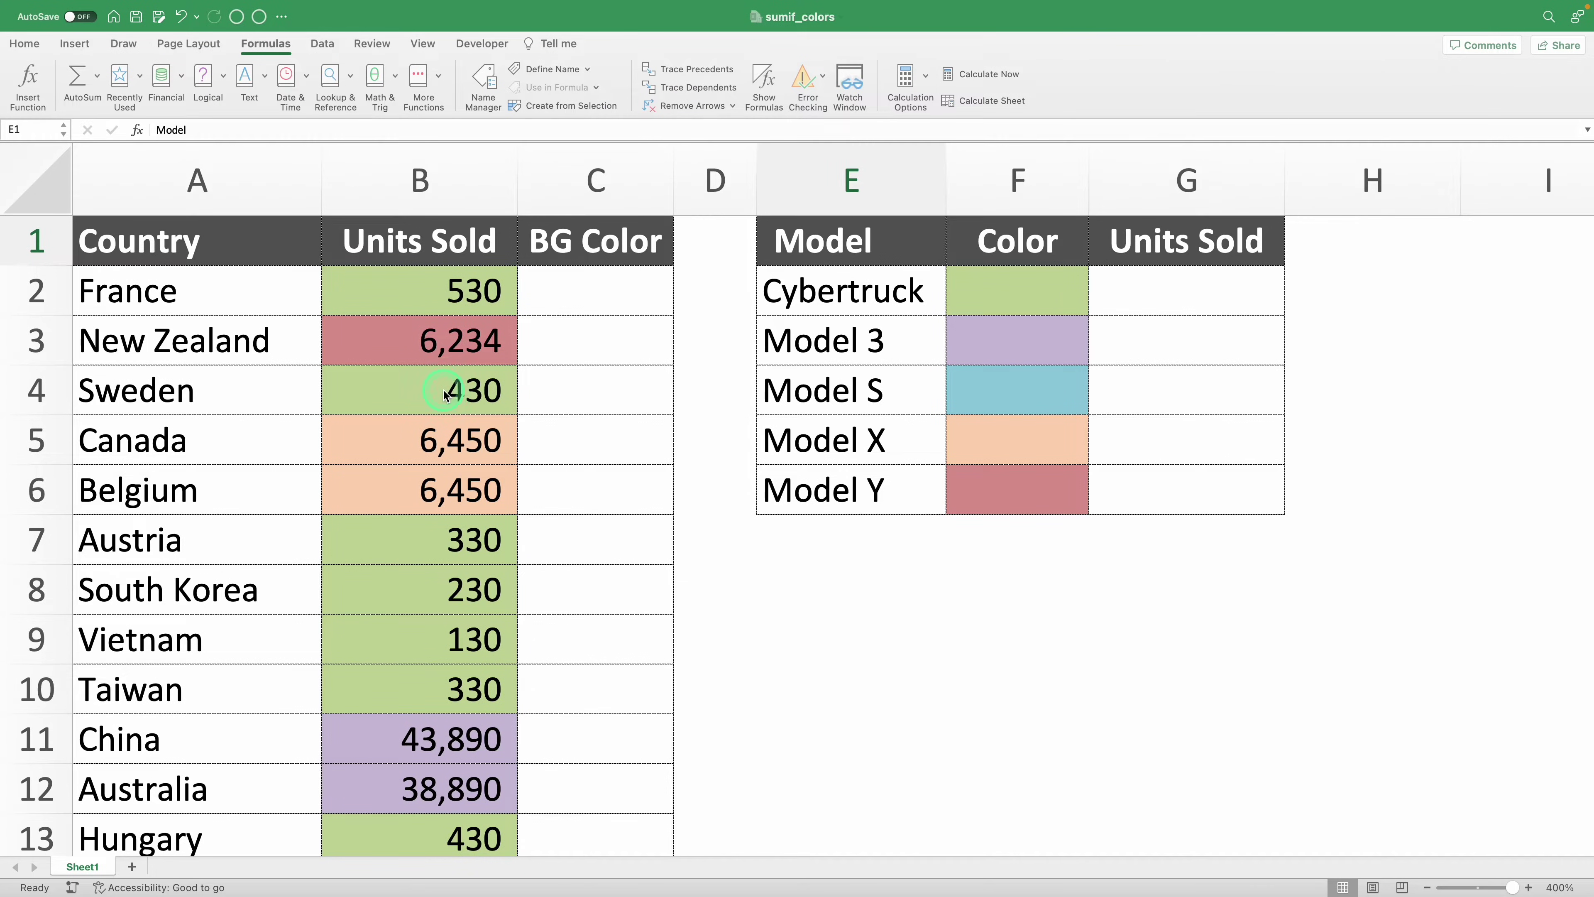
Examine the country sales table, the empty model totals column, and the color assigned to each model
{"action": "left_click", "coordinate": [444, 390]}
{"action": "key", "text": "super+a"}
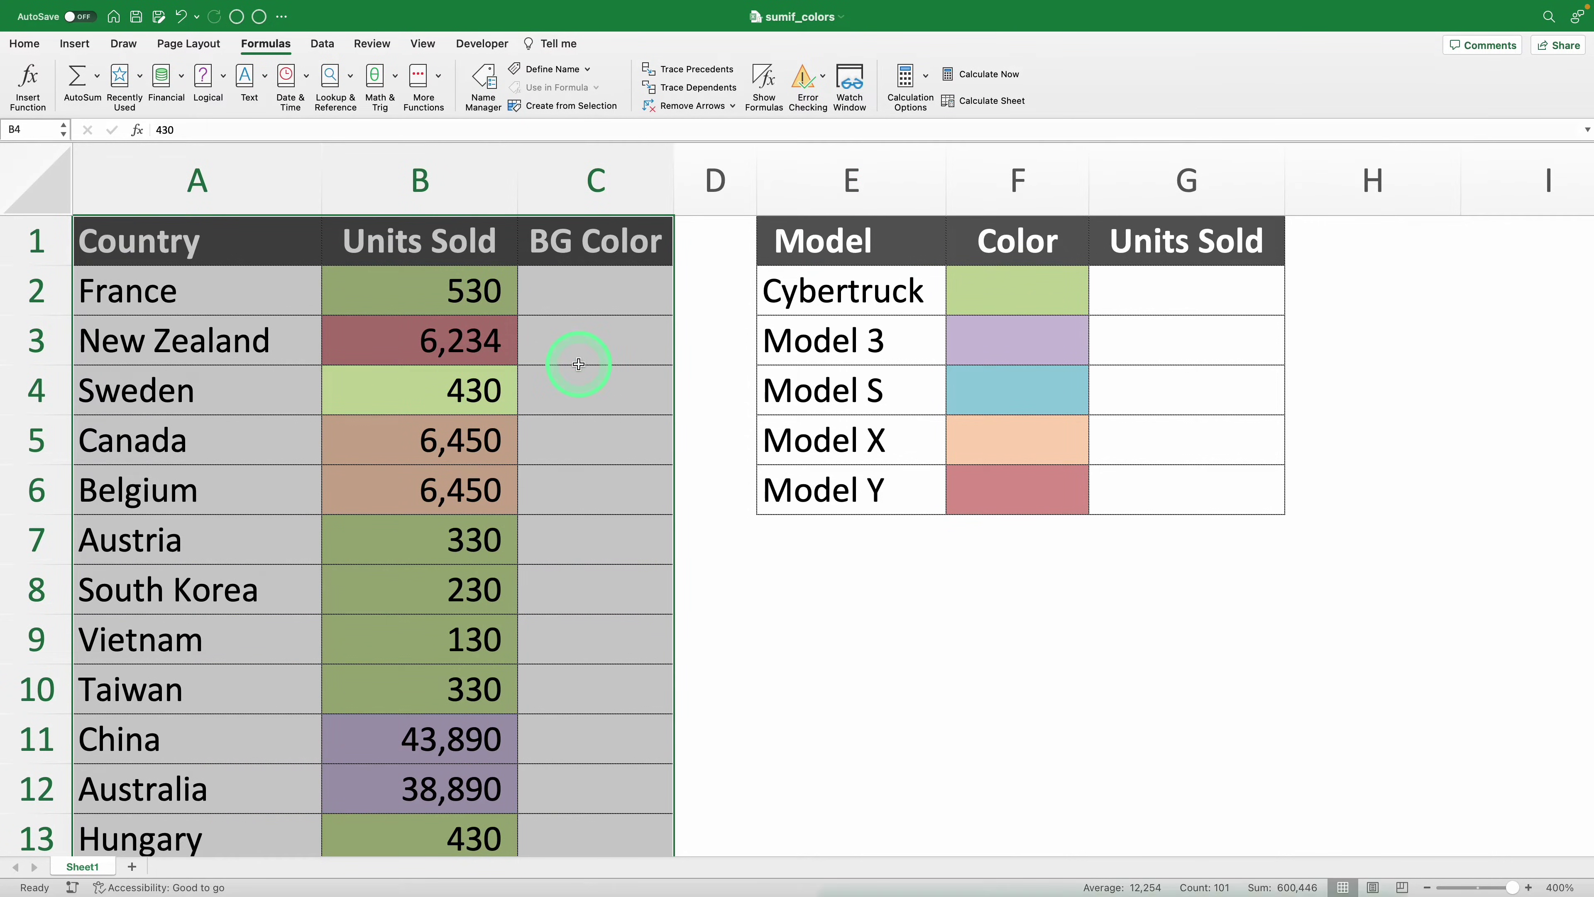
{"action": "left_click", "coordinate": [1025, 346]}
{"action": "left_click_drag", "start_coordinate": [1211, 263], "coordinate": [1193, 503]}
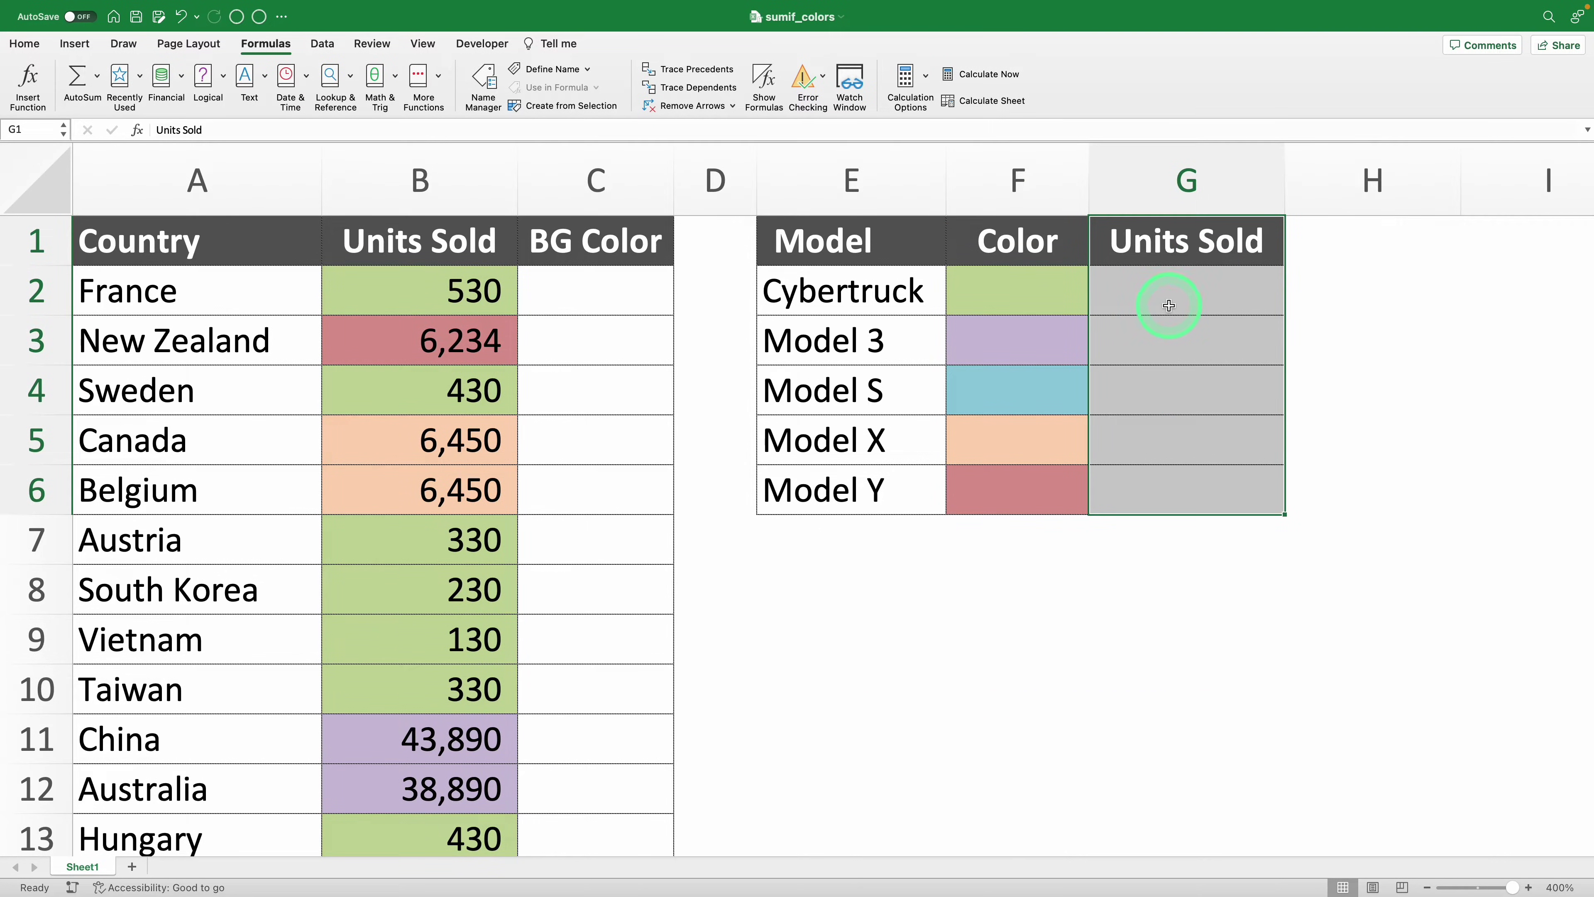
{"action": "left_click", "coordinate": [622, 408]}
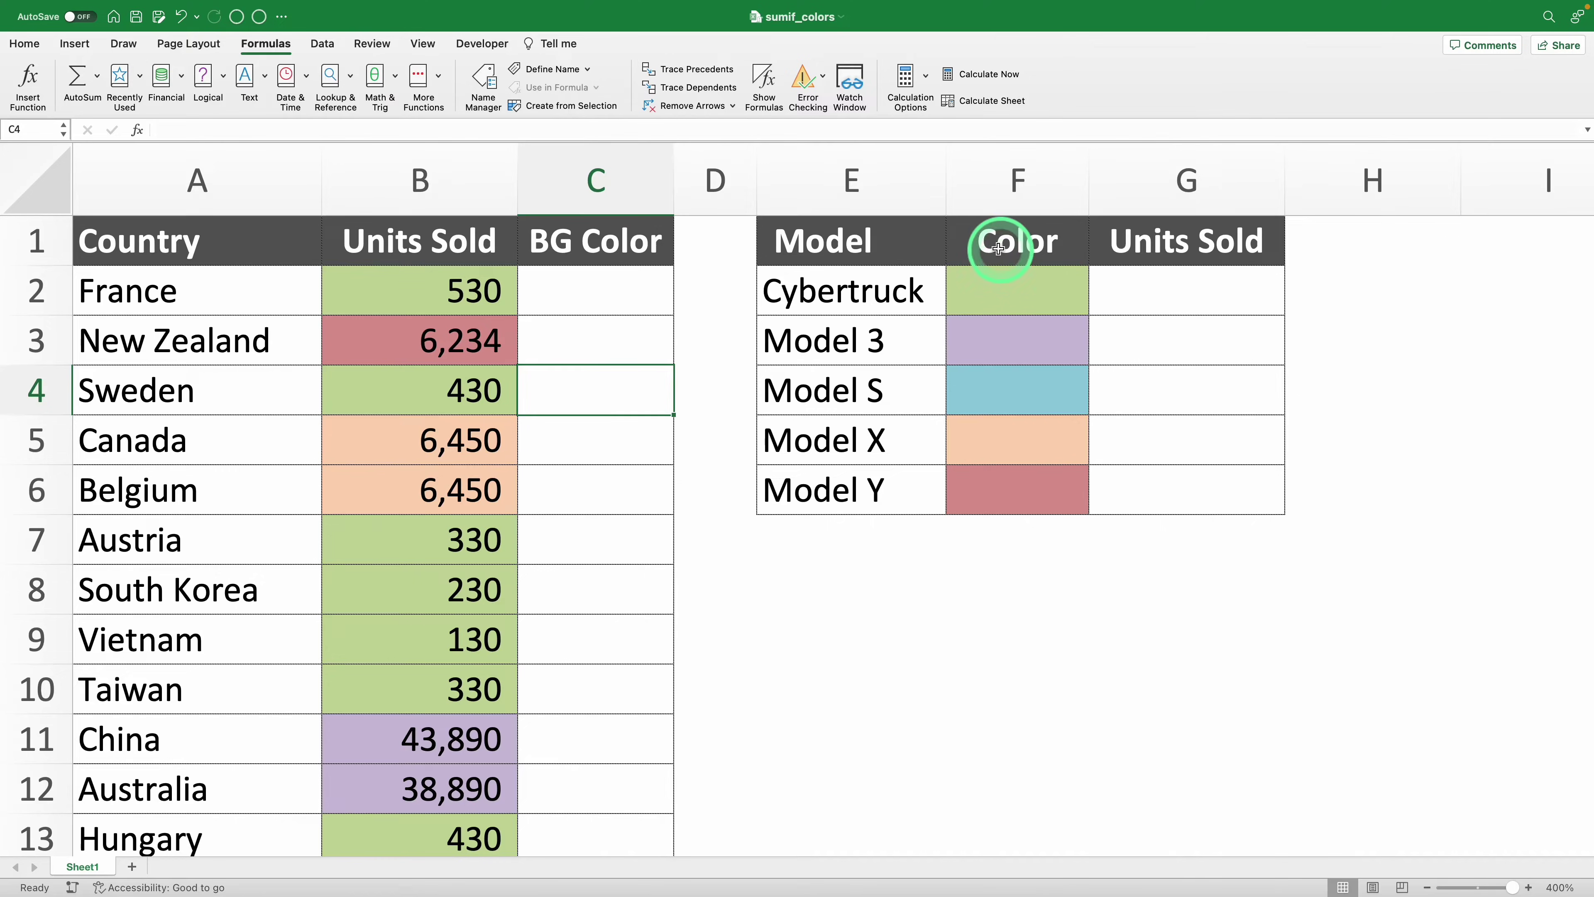
{"action": "left_click_drag", "start_coordinate": [897, 248], "coordinate": [1018, 481]}
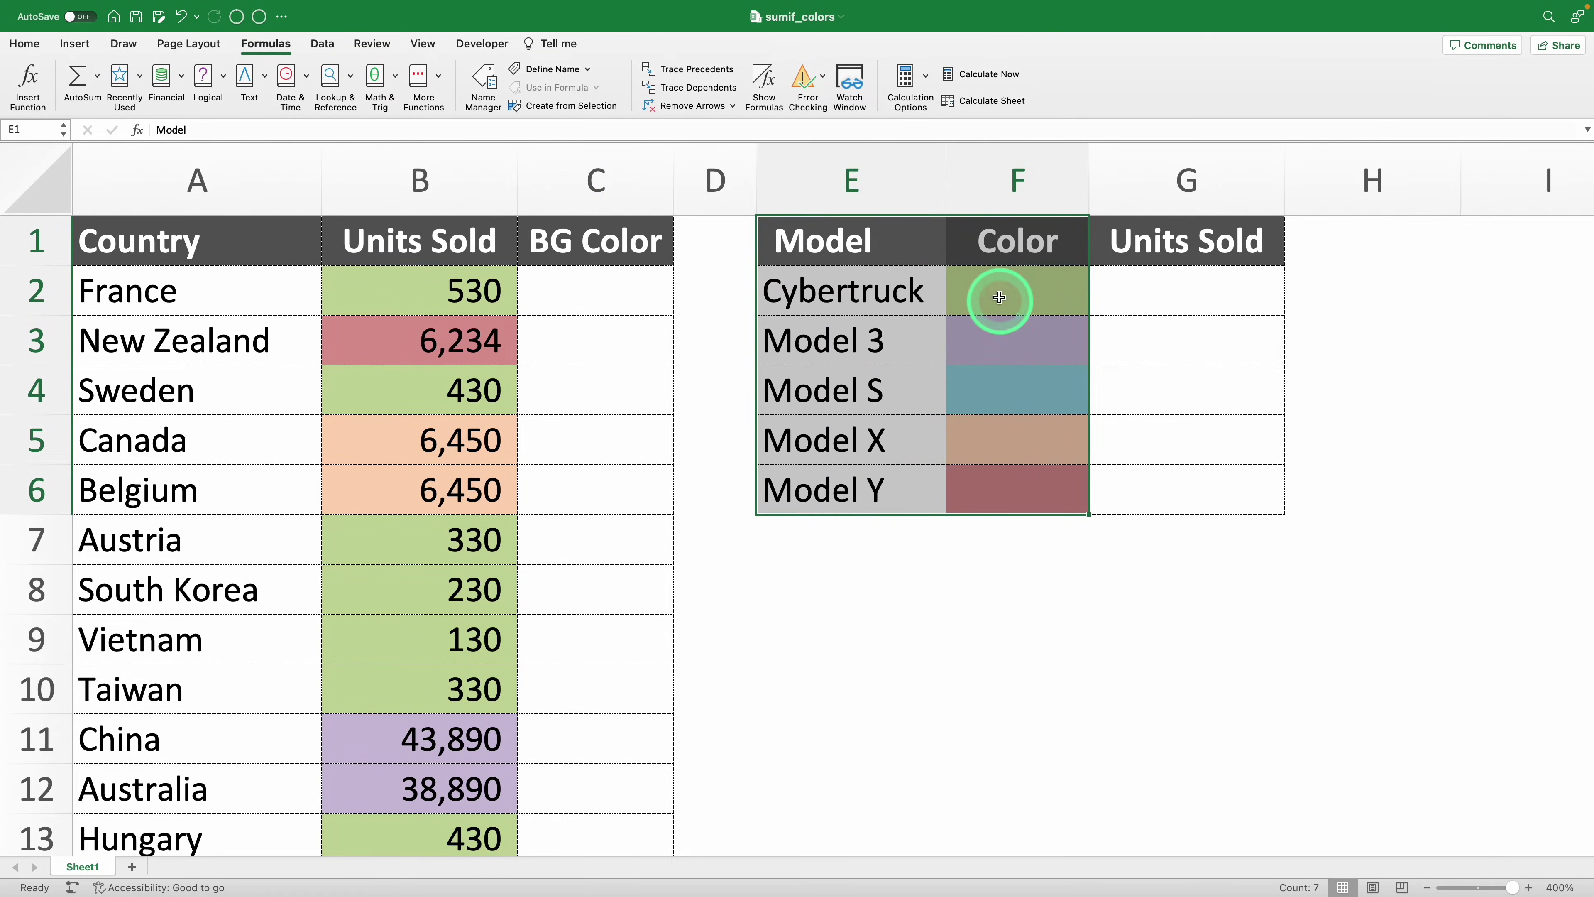
{"action": "left_click", "coordinate": [1006, 277]}
{"action": "left_click", "coordinate": [1247, 290]}
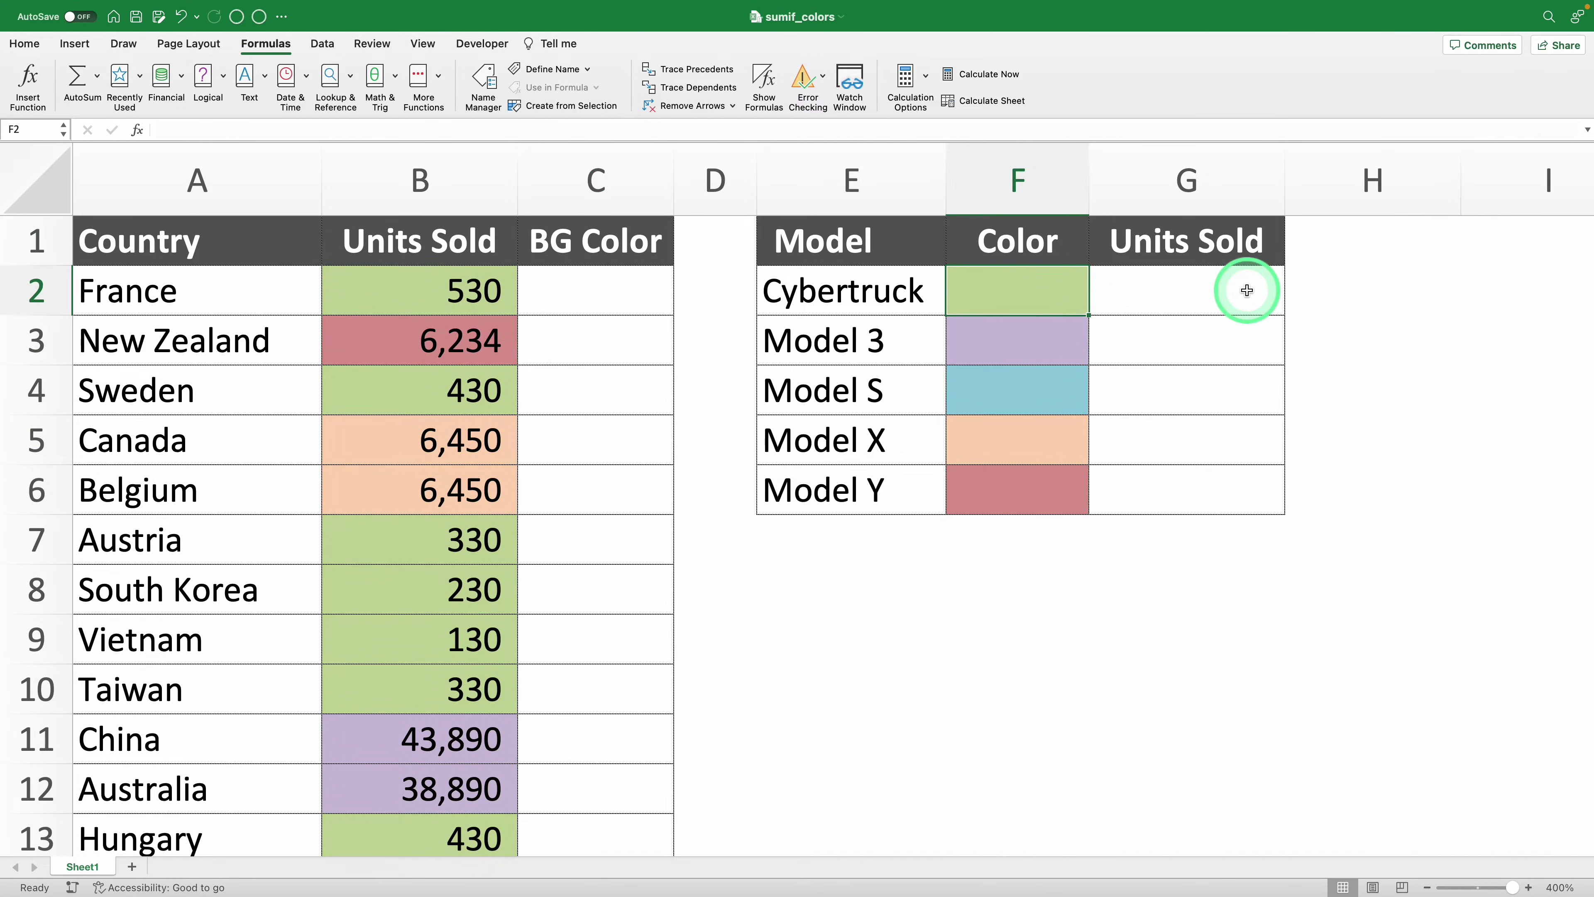
{"action": "type", "text": "="}
{"action": "left_click", "coordinate": [502, 286]}
{"action": "type", "text": "+"}
{"action": "left_click", "coordinate": [479, 380]}
{"action": "type", "text": "+"}
{"action": "left_click", "coordinate": [456, 530]}
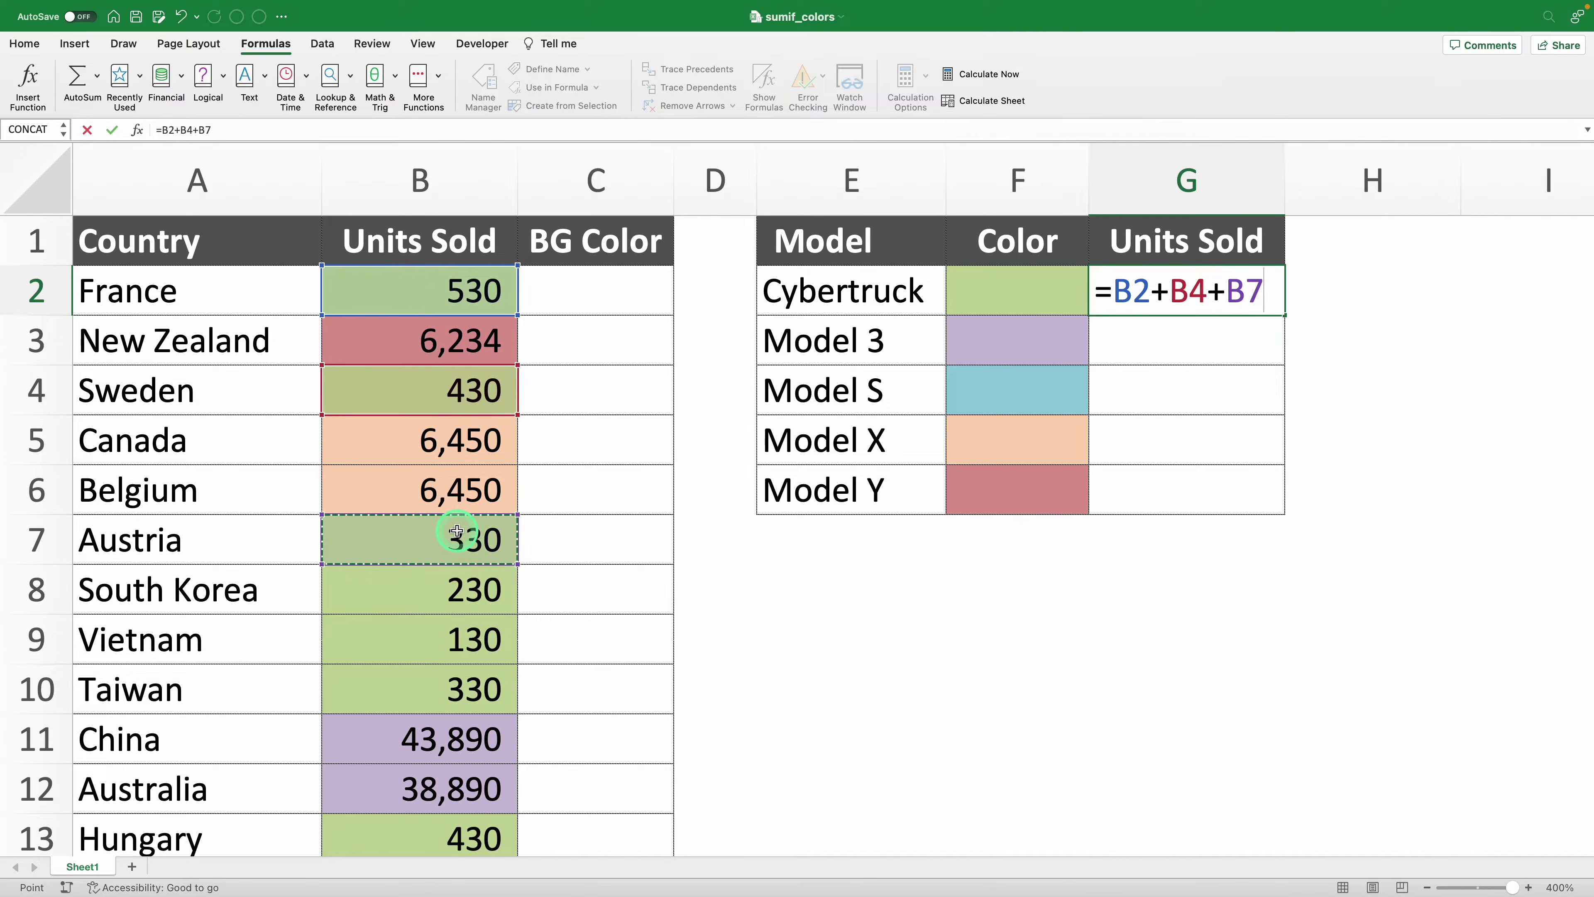
{"action": "key", "text": "BackSpace"}
{"action": "key", "text": "BackSpace"}
{"action": "key", "text": "BackSpace"}
{"action": "key", "text": "BackSpace"}
{"action": "key", "text": "BackSpace"}
{"action": "key", "text": "BackSpace"}
{"action": "key", "text": "BackSpace"}
{"action": "key", "text": "BackSpace"}
{"action": "key", "text": "BackSpace"}
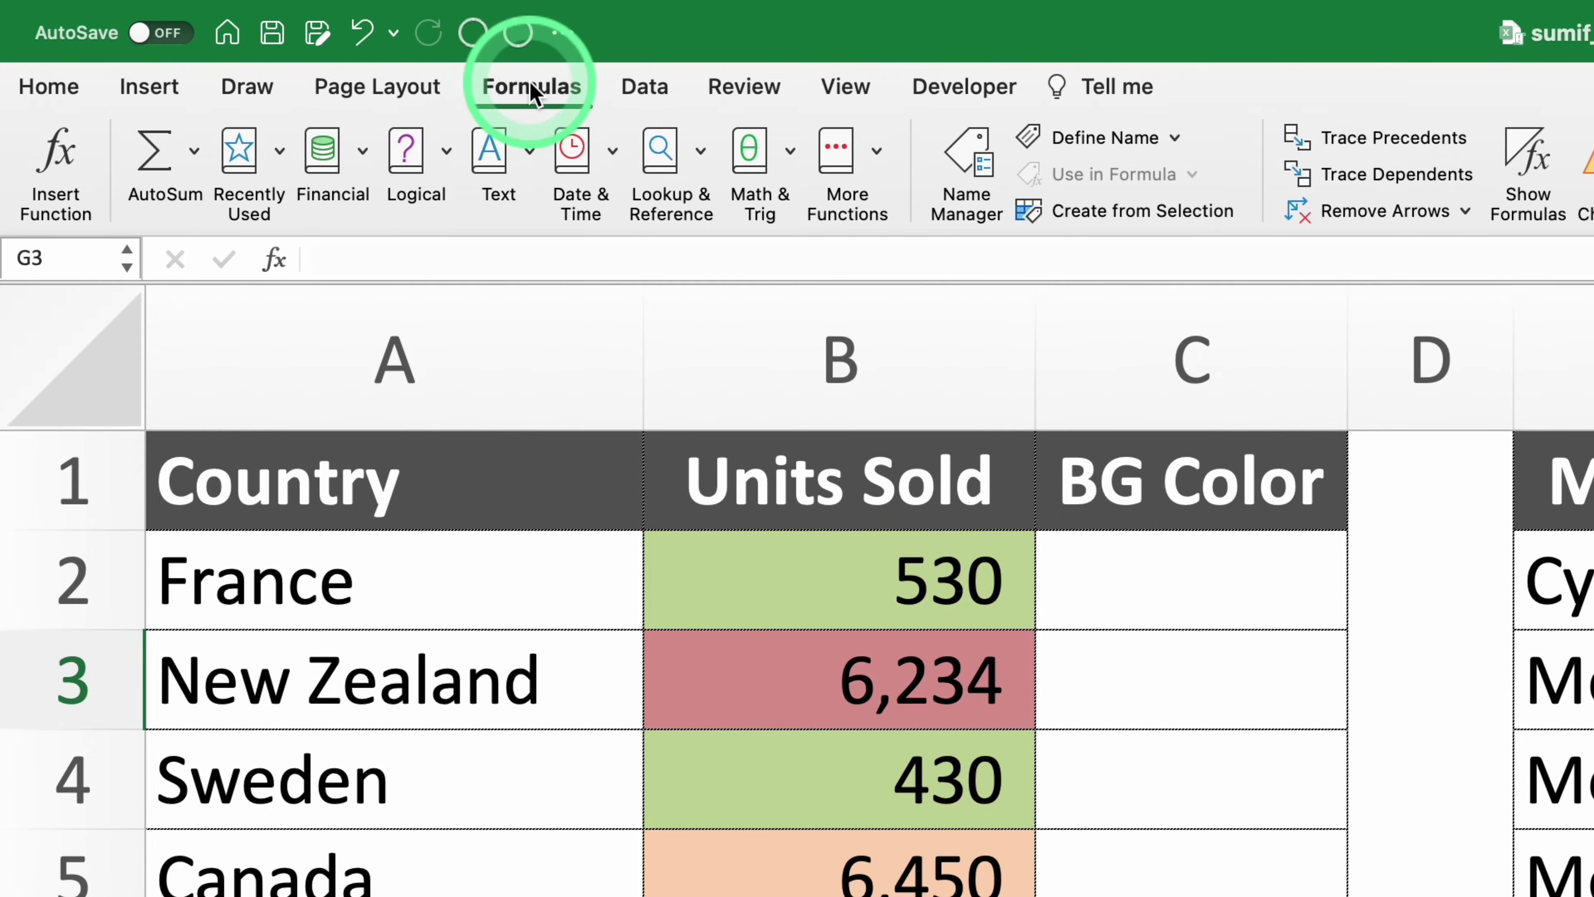
Define a workbook-scoped name CellColorNumber that refers to =Get.Cell(38,B2), and close the name manager
{"action": "left_click", "coordinate": [960, 165]}
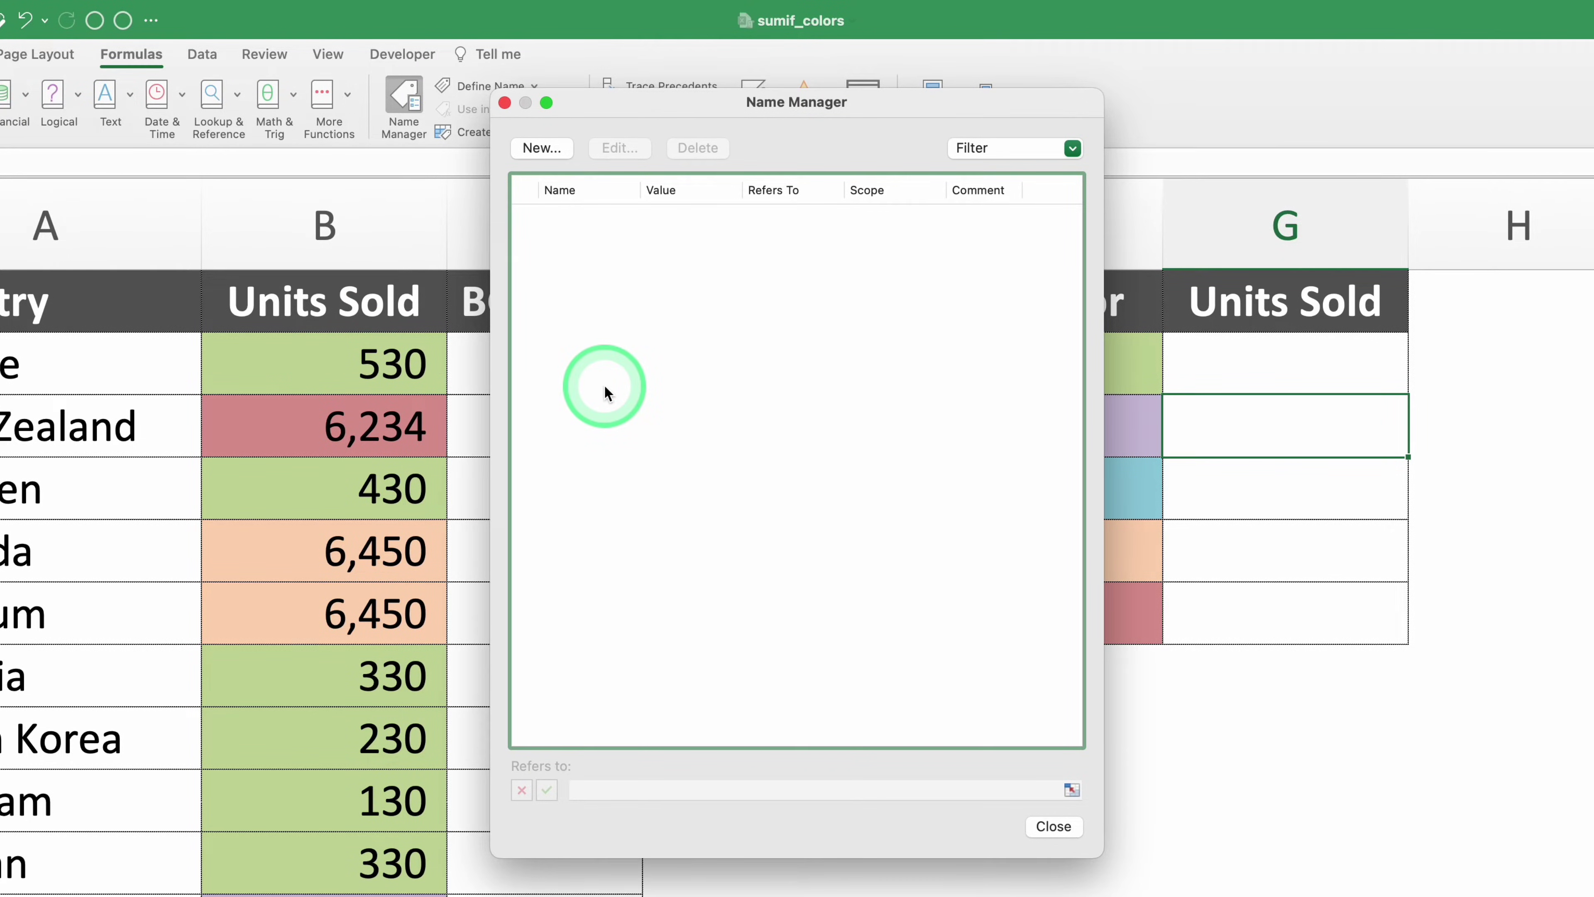
{"action": "left_click", "coordinate": [541, 148]}
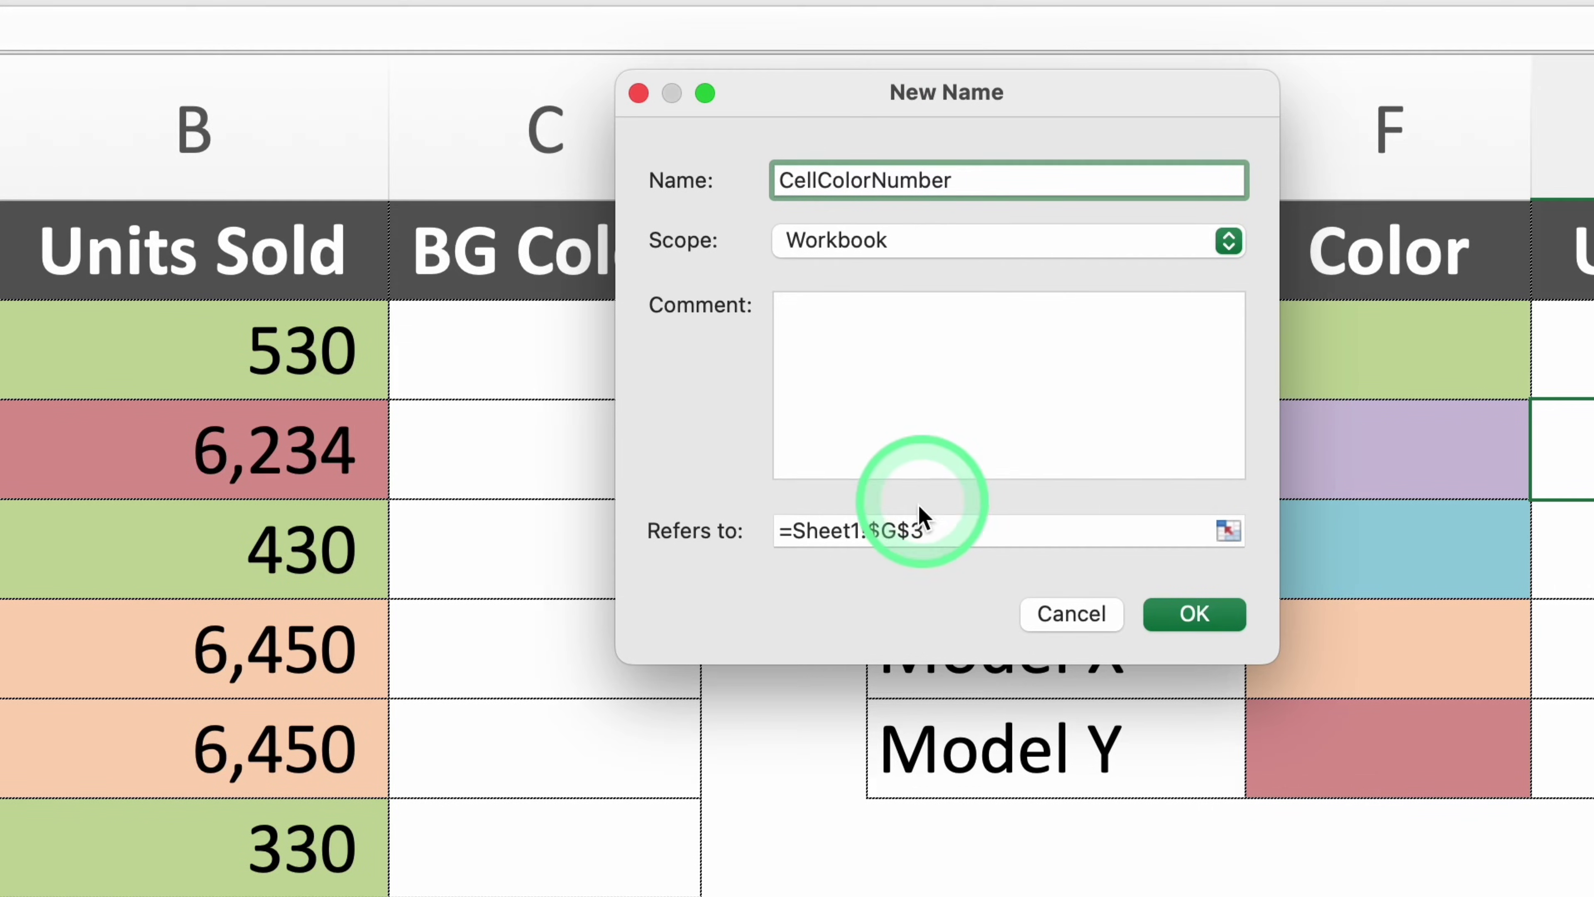
{"action": "left_click", "coordinate": [954, 535]}
{"action": "key", "text": "BackSpace"}
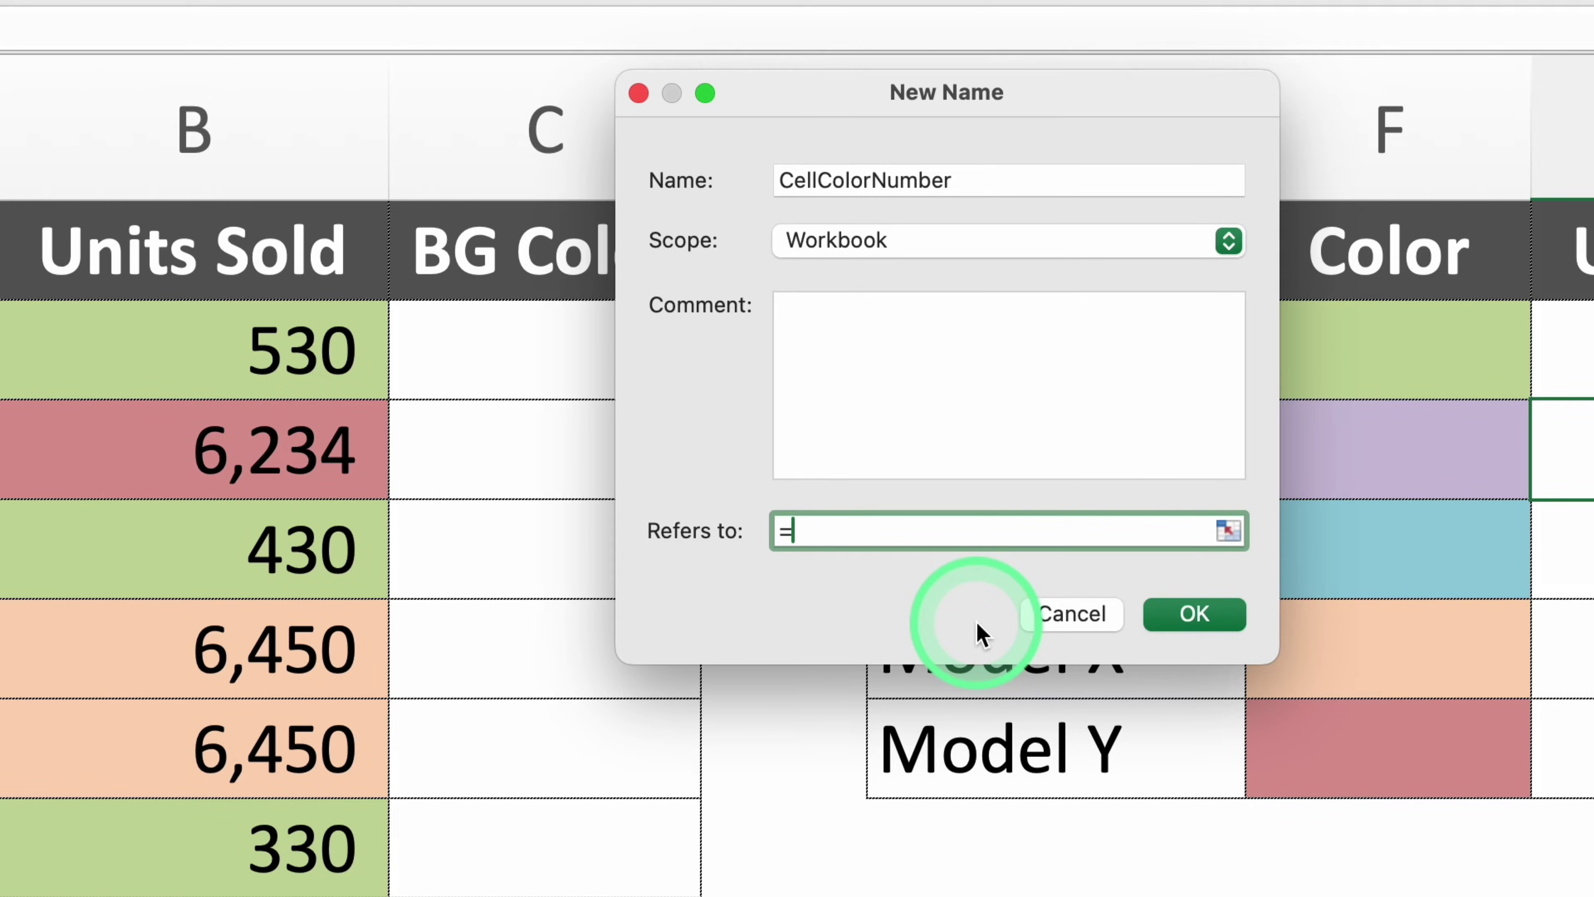
{"action": "type", "text": "Get.Cell(38,"}
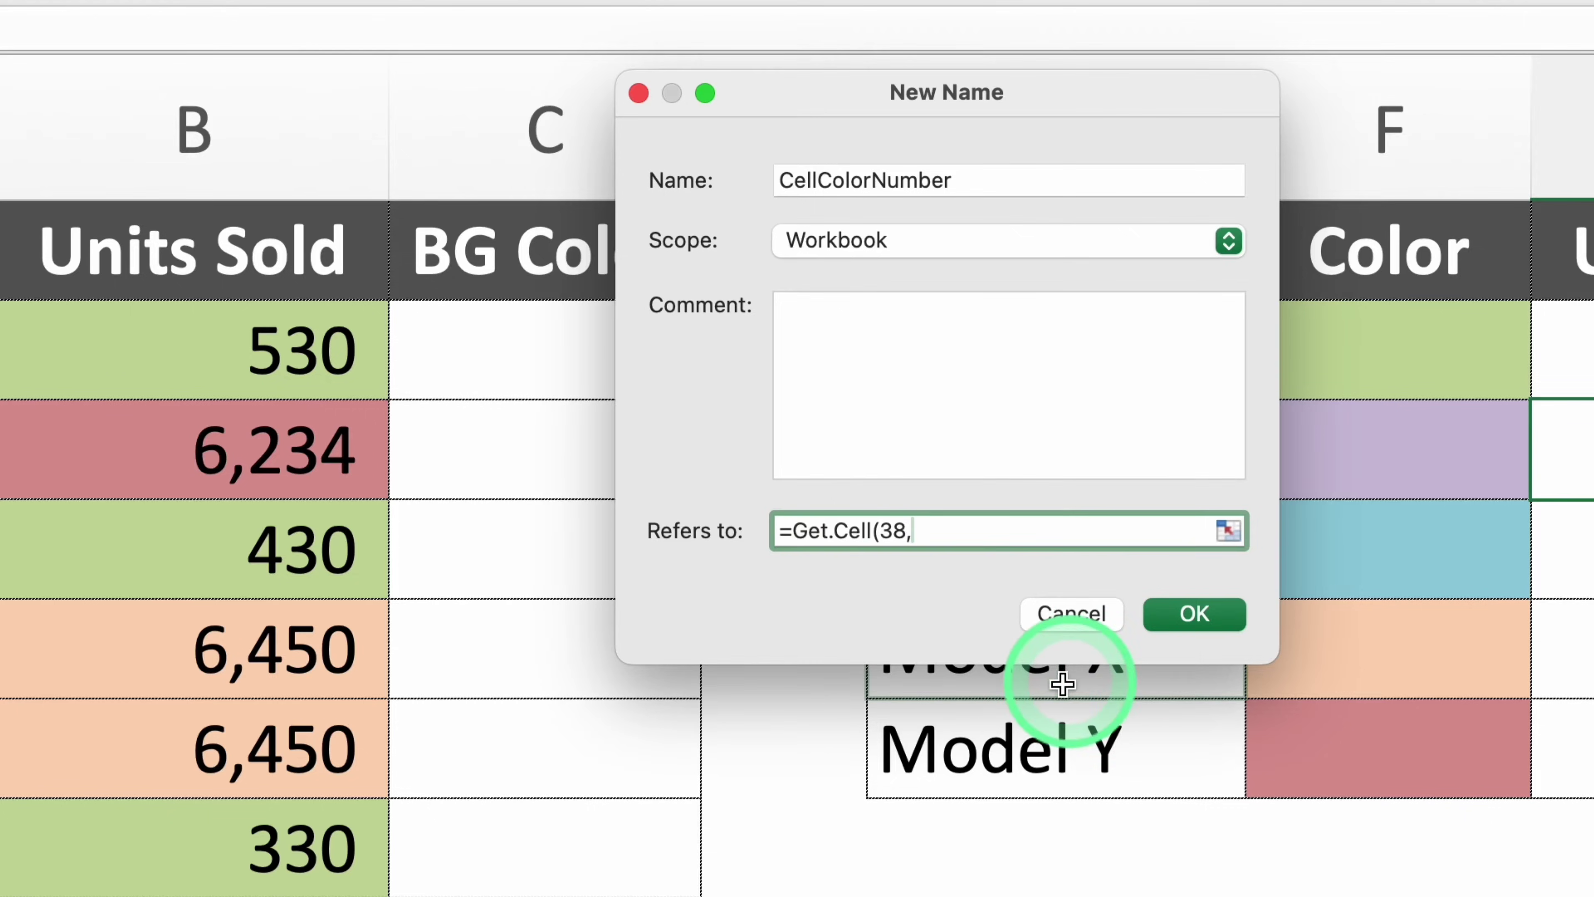
{"action": "type", "text": "B2"}
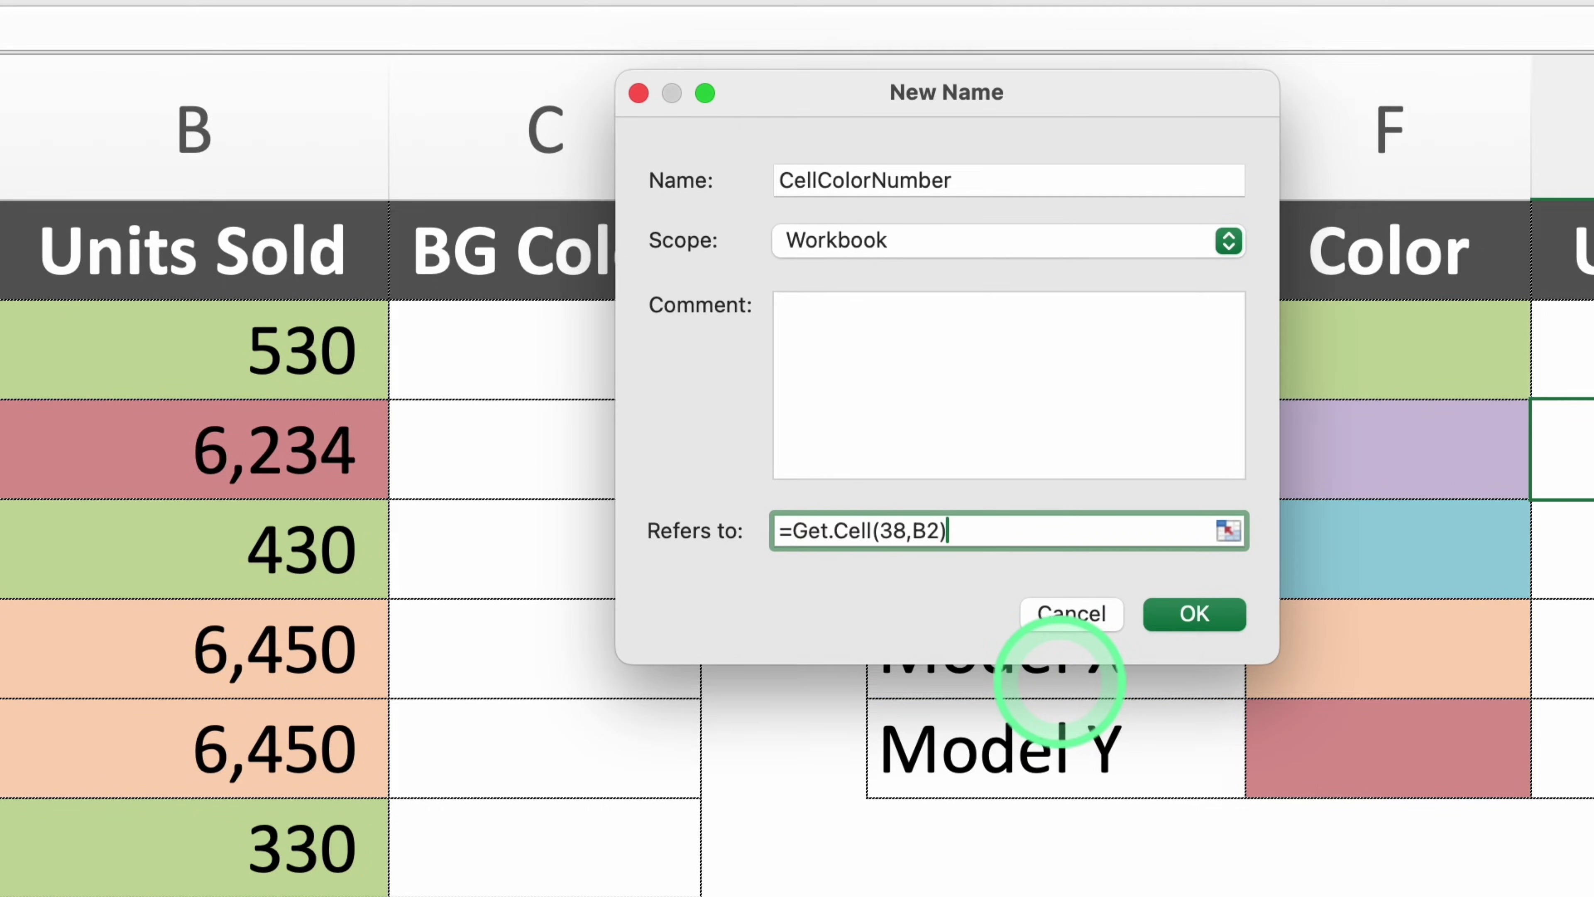
{"action": "left_click", "coordinate": [1192, 613]}
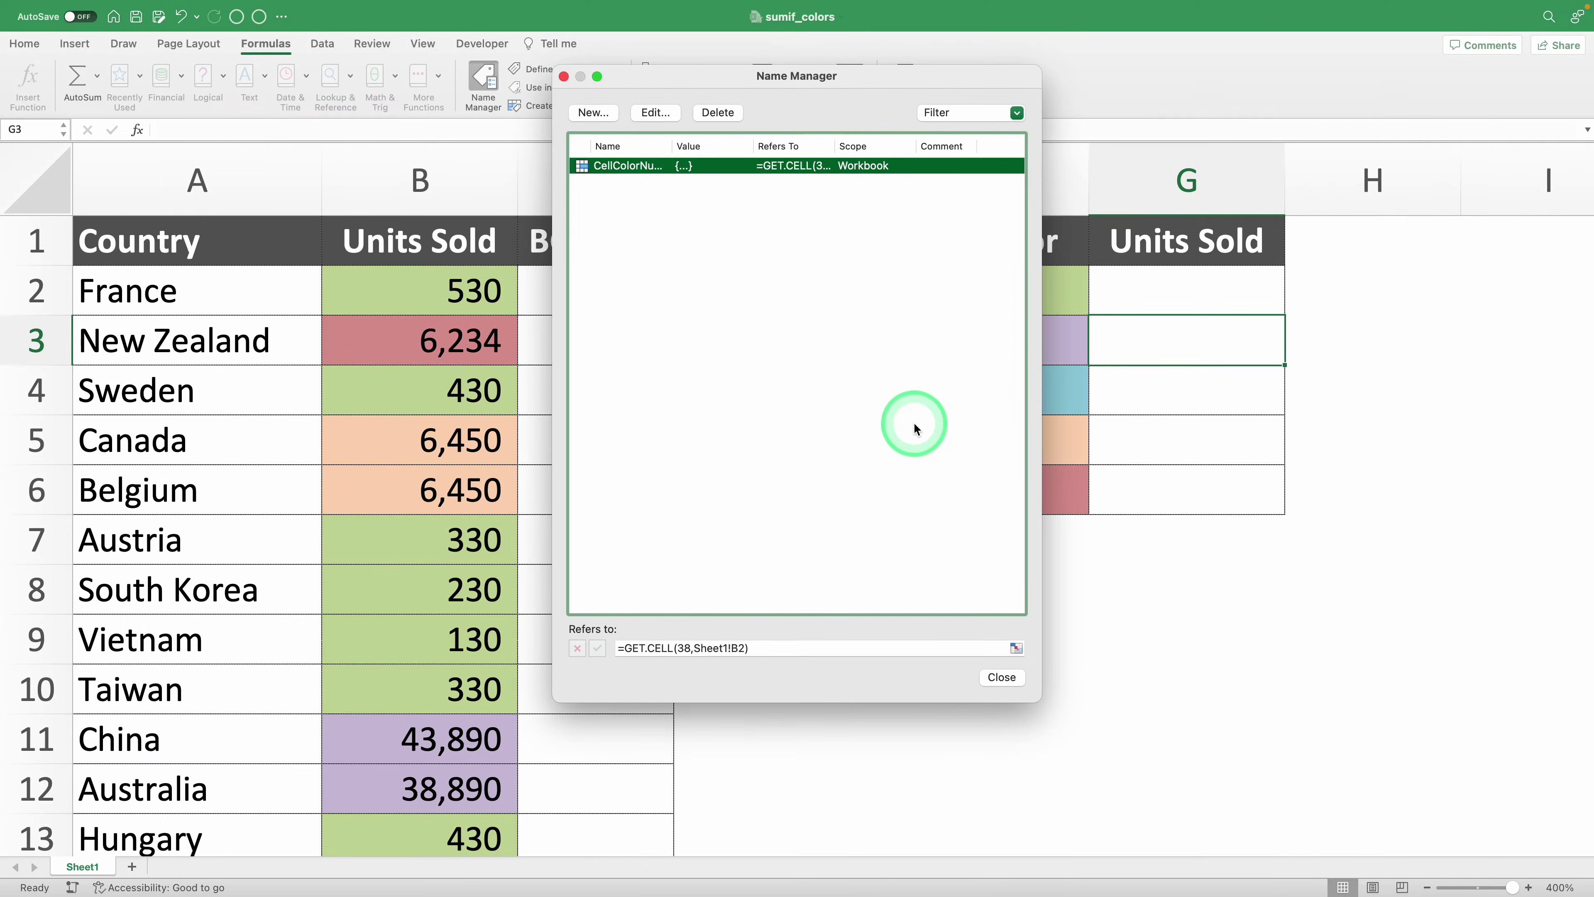
{"action": "left_click", "coordinate": [1002, 678]}
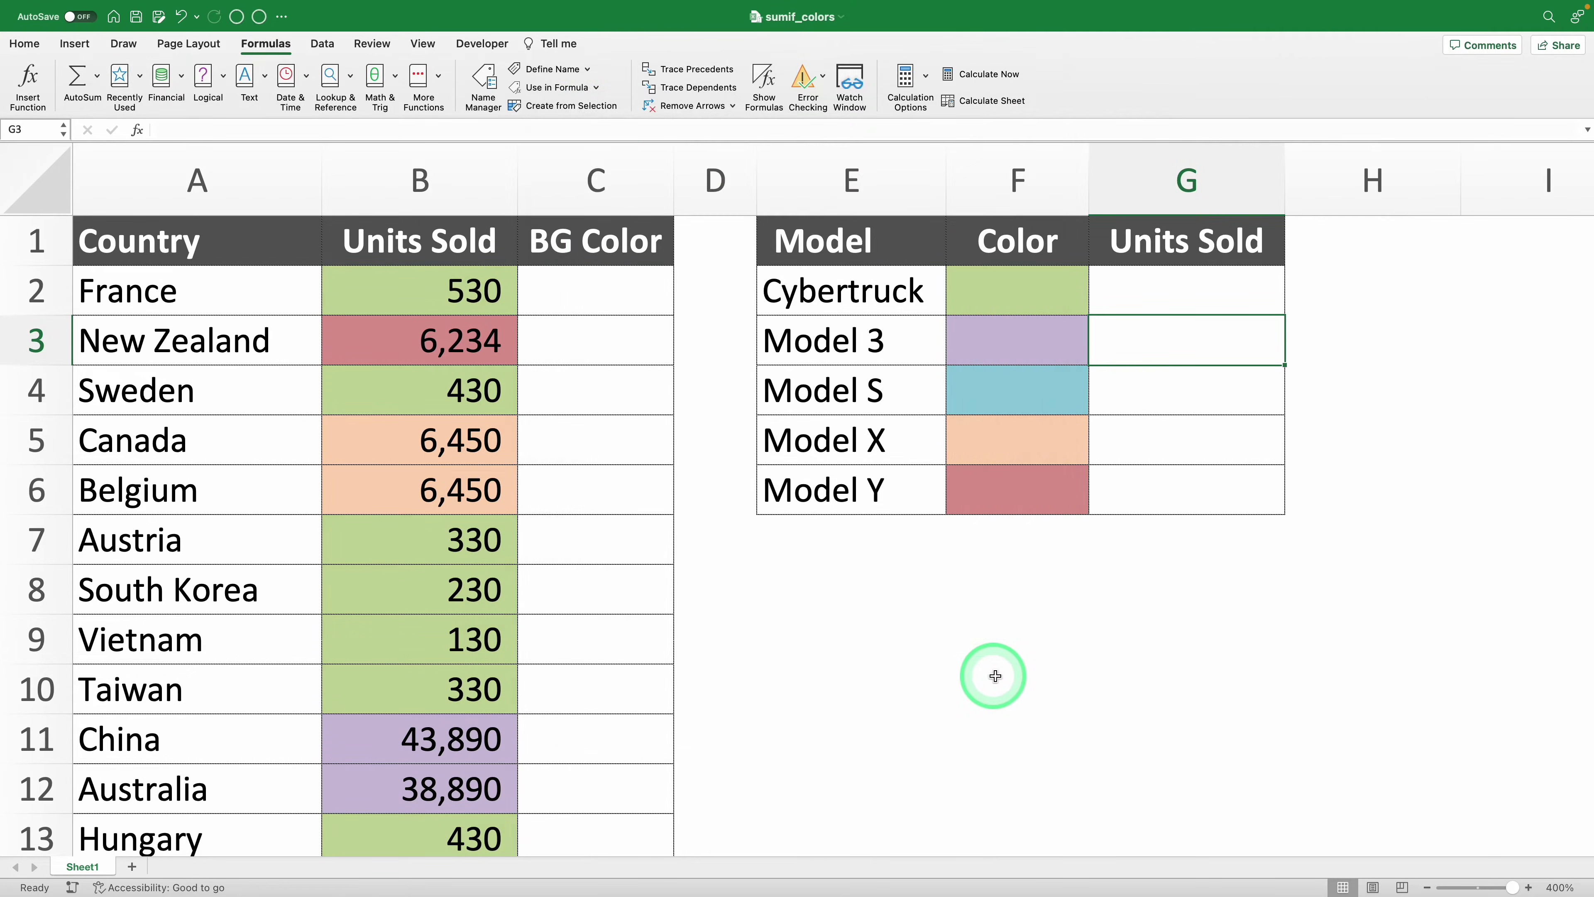
Enter =CellColorNumber in C2 and fill the formula down the BG Color column
{"action": "left_click", "coordinate": [597, 304]}
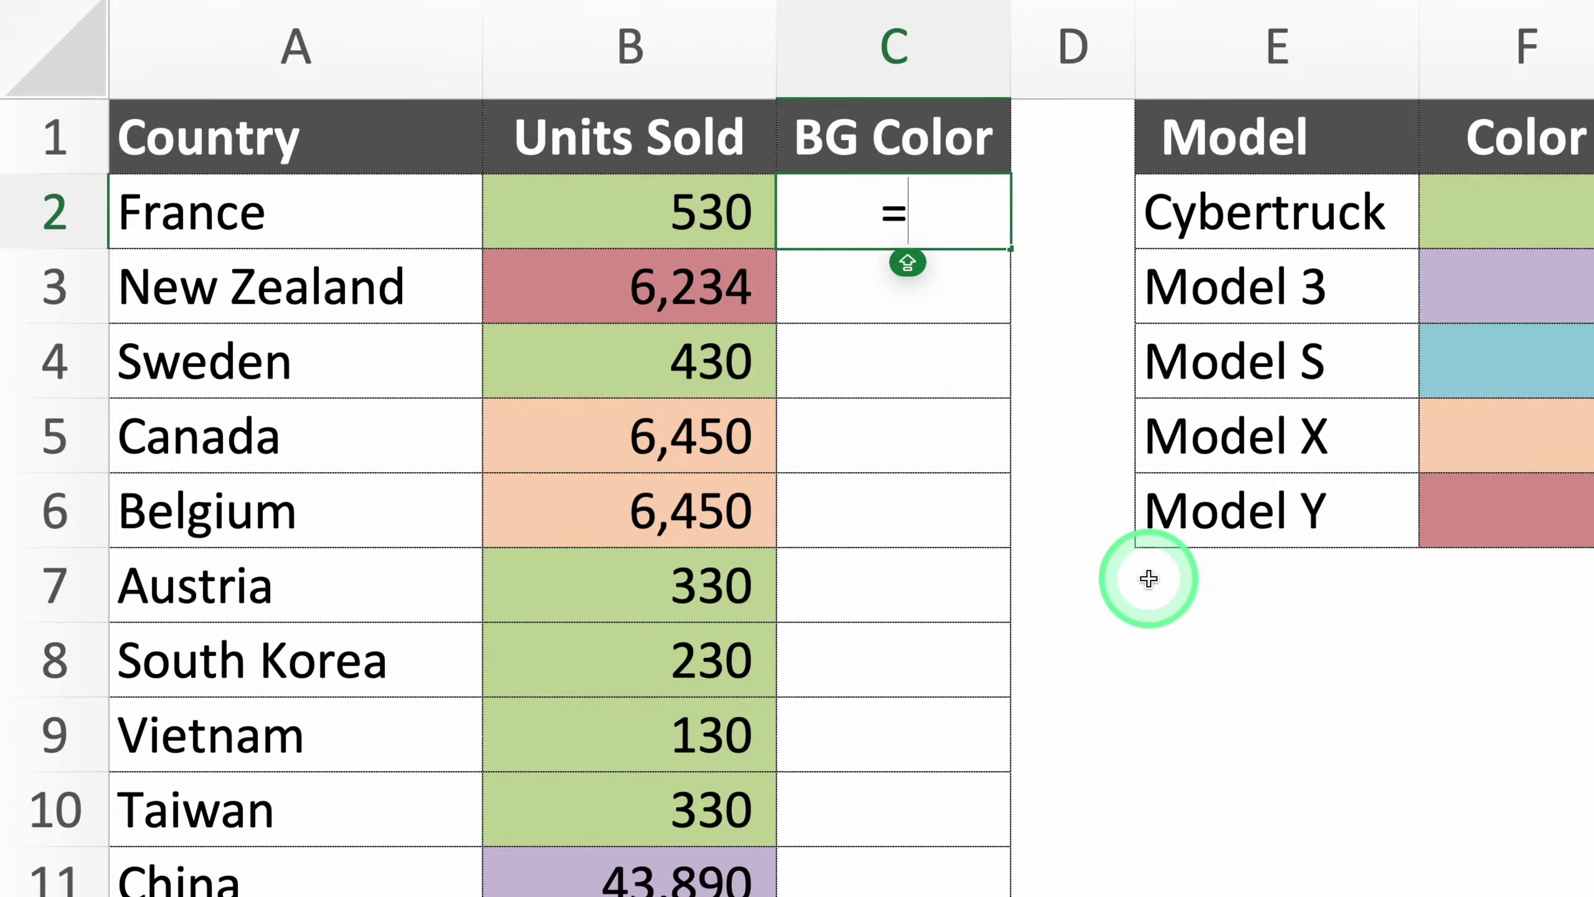
{"action": "type", "text": "=CellColorNumber"}
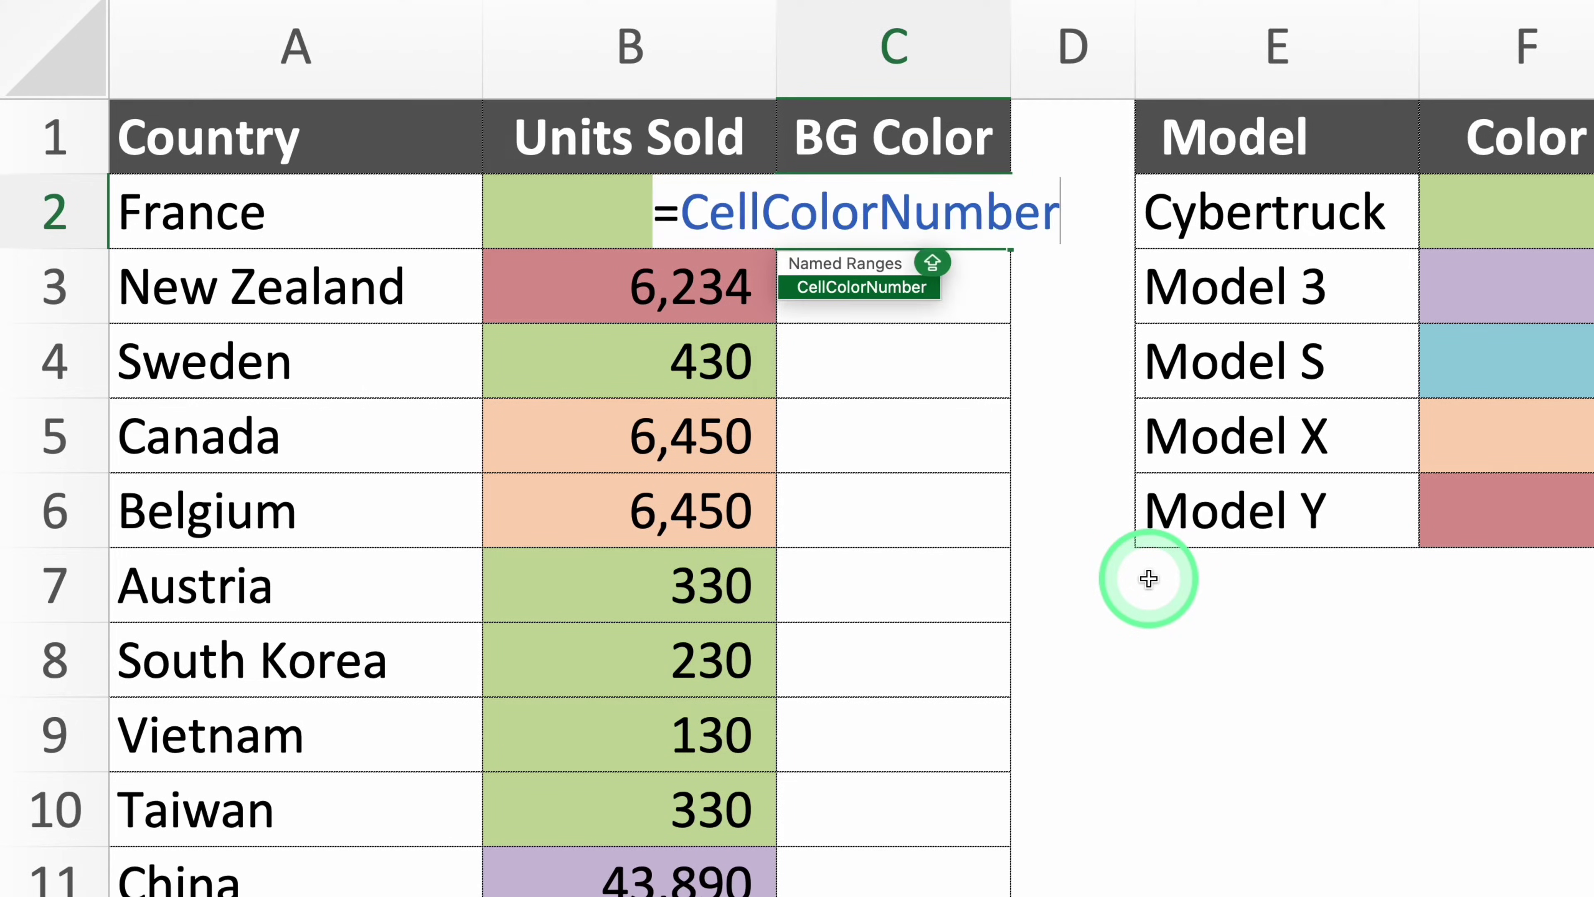
{"action": "double_click", "coordinate": [853, 288]}
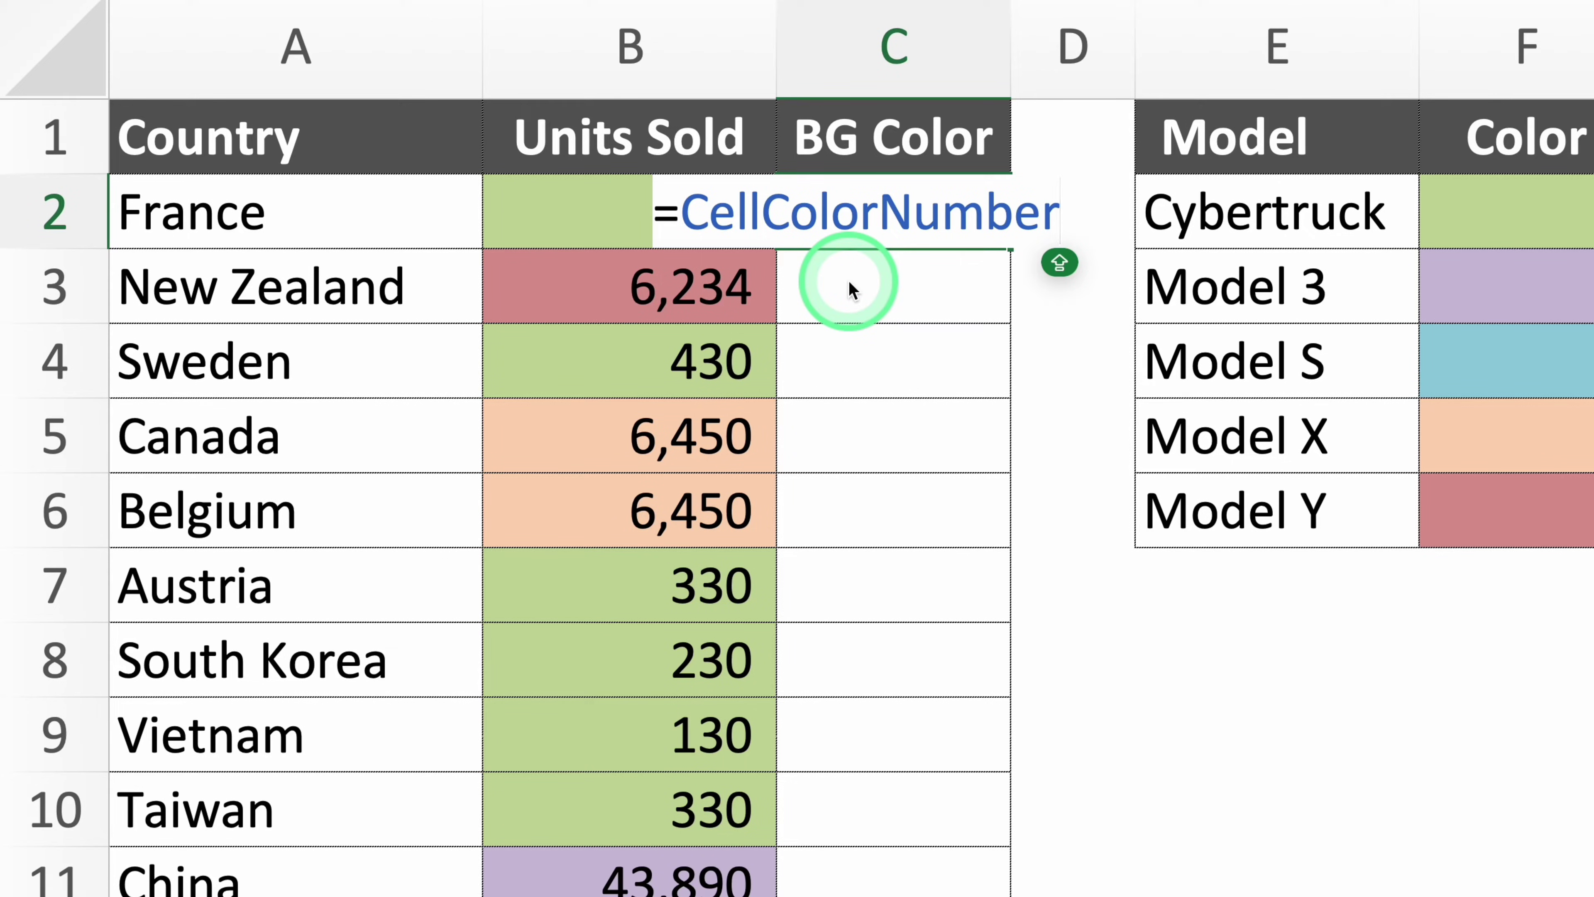
{"action": "key", "text": "ctrl+Return"}
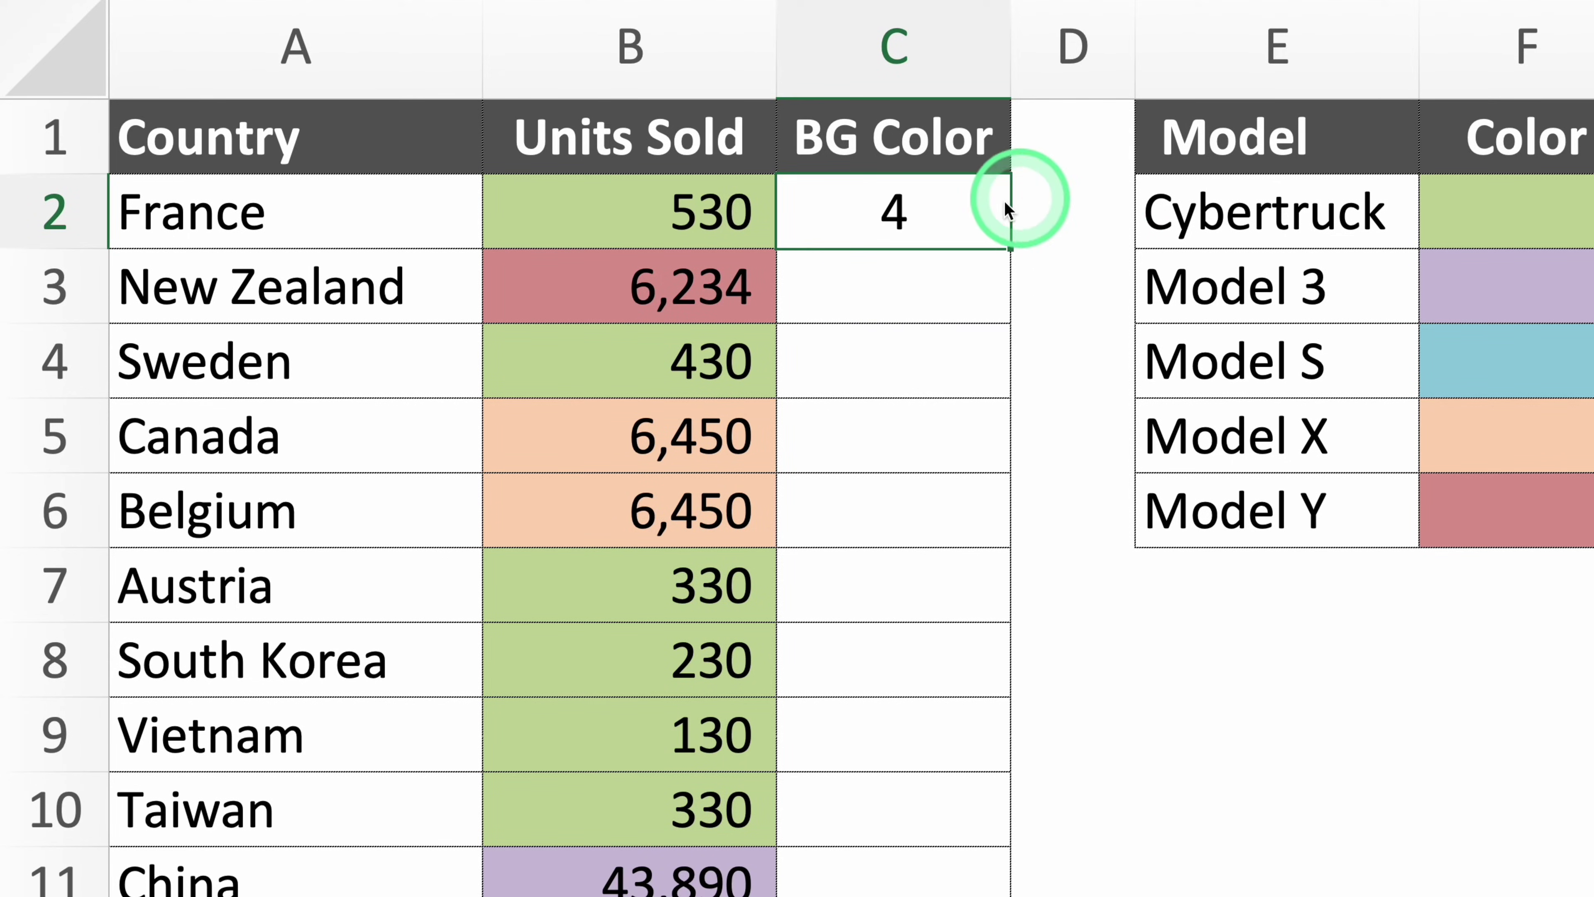
{"action": "double_click", "coordinate": [1007, 250]}
{"action": "left_click", "coordinate": [894, 364]}
{"action": "left_click", "coordinate": [940, 233]}
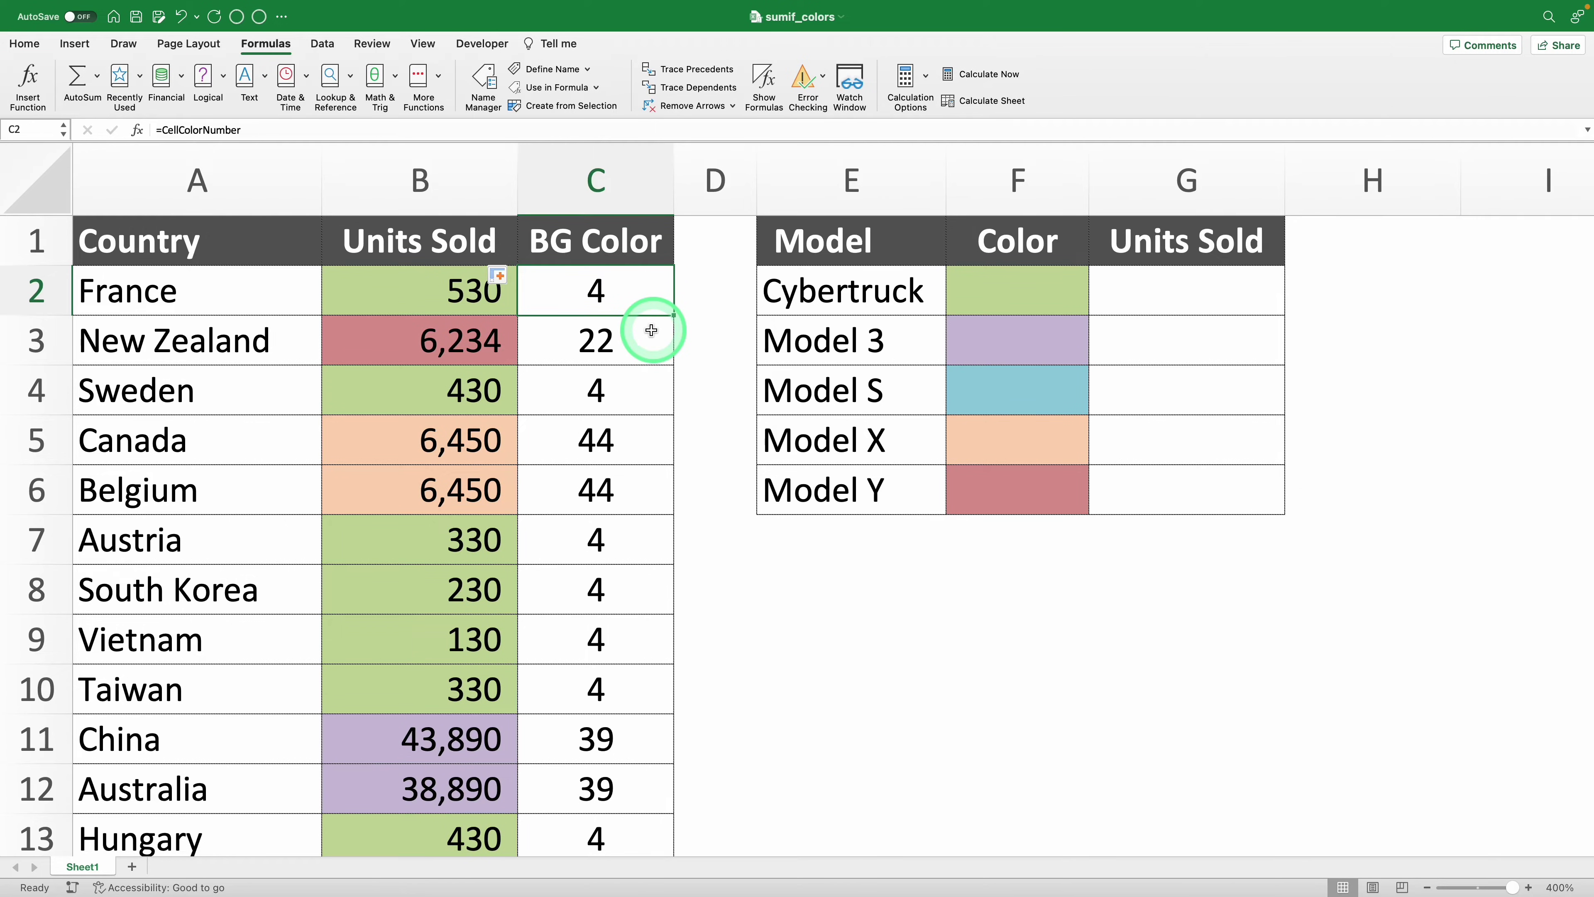
Define the workbook name Units_Sold for the Units Sold column, range B1:B50
{"action": "left_click", "coordinate": [450, 255]}
{"action": "key", "text": "super+shift+Down"}
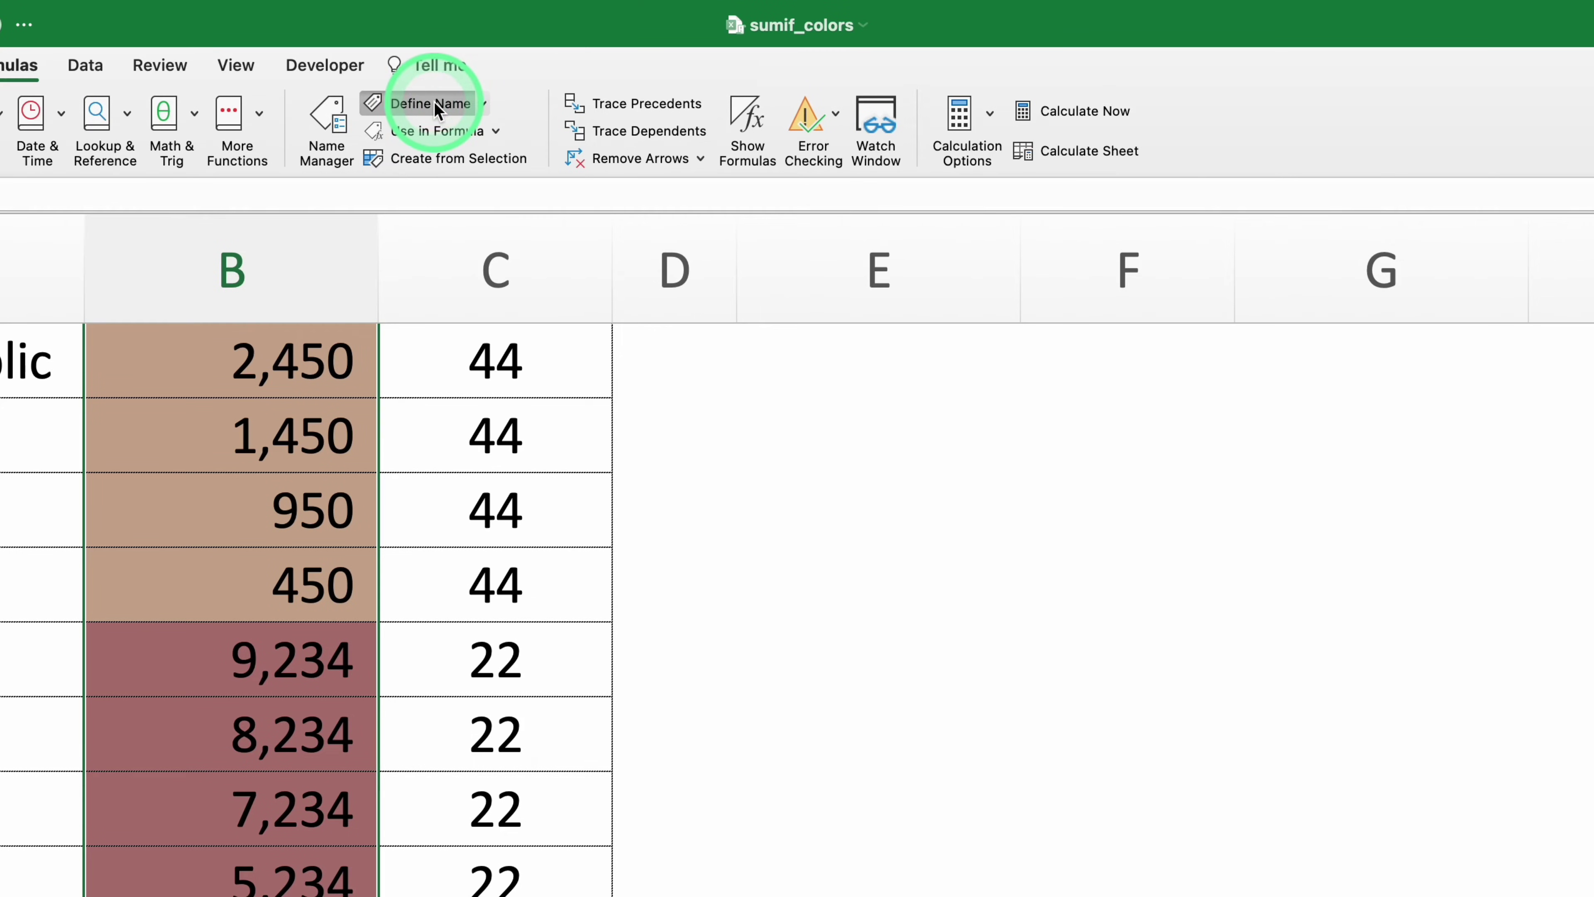
{"action": "left_click", "coordinate": [434, 103]}
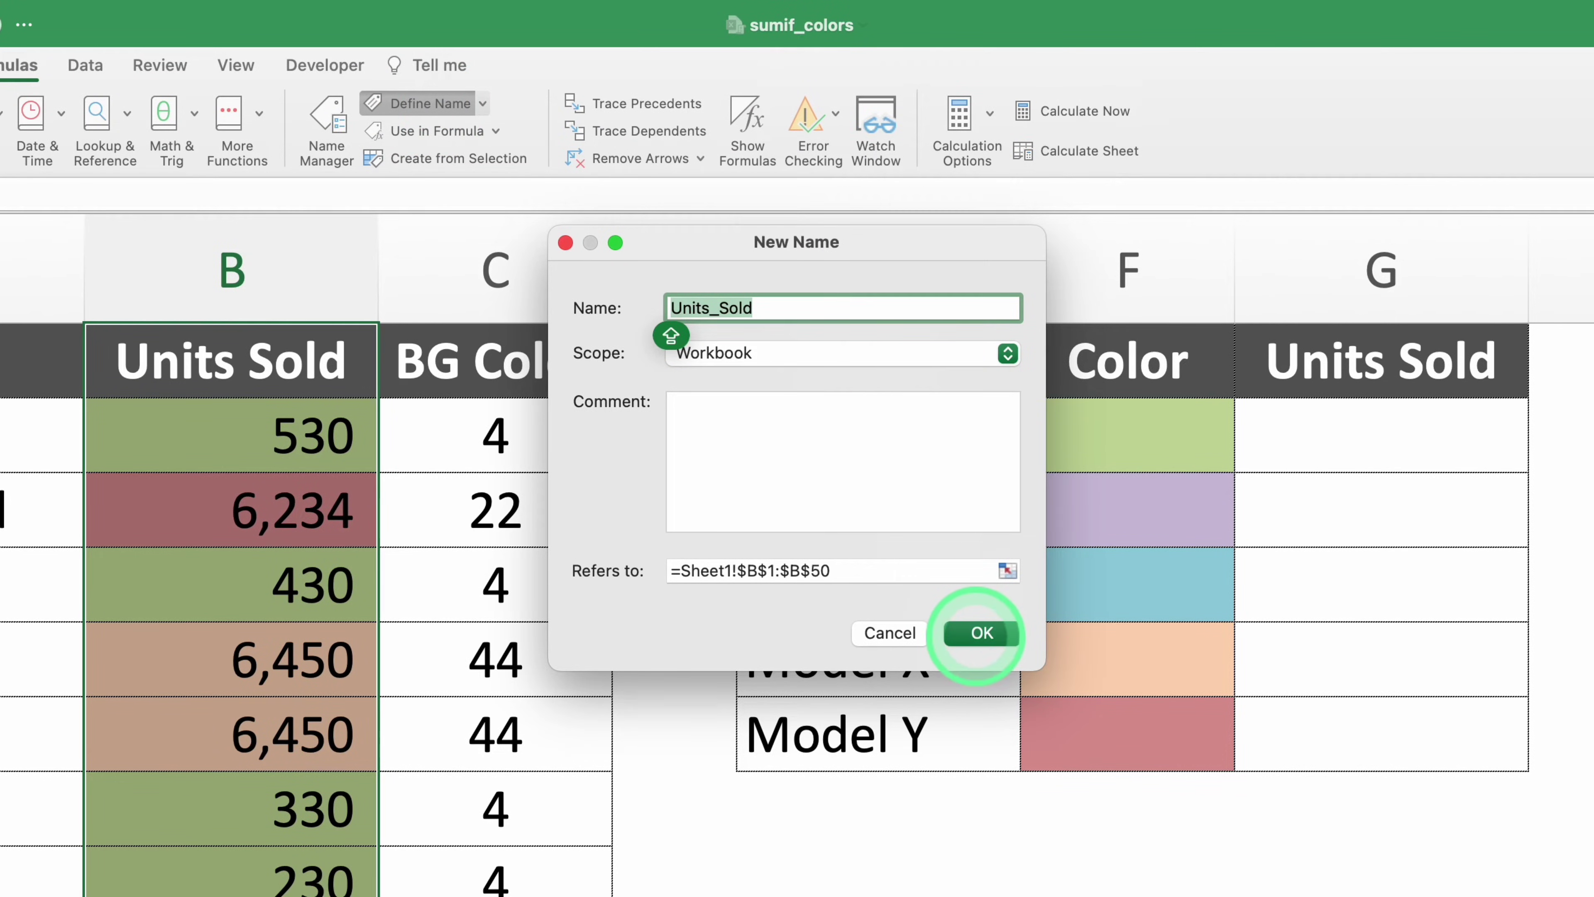
{"action": "left_click", "coordinate": [980, 631]}
Define the name Background_Color_Number for the BG Color column, from its header to the last row
{"action": "left_click", "coordinate": [530, 367]}
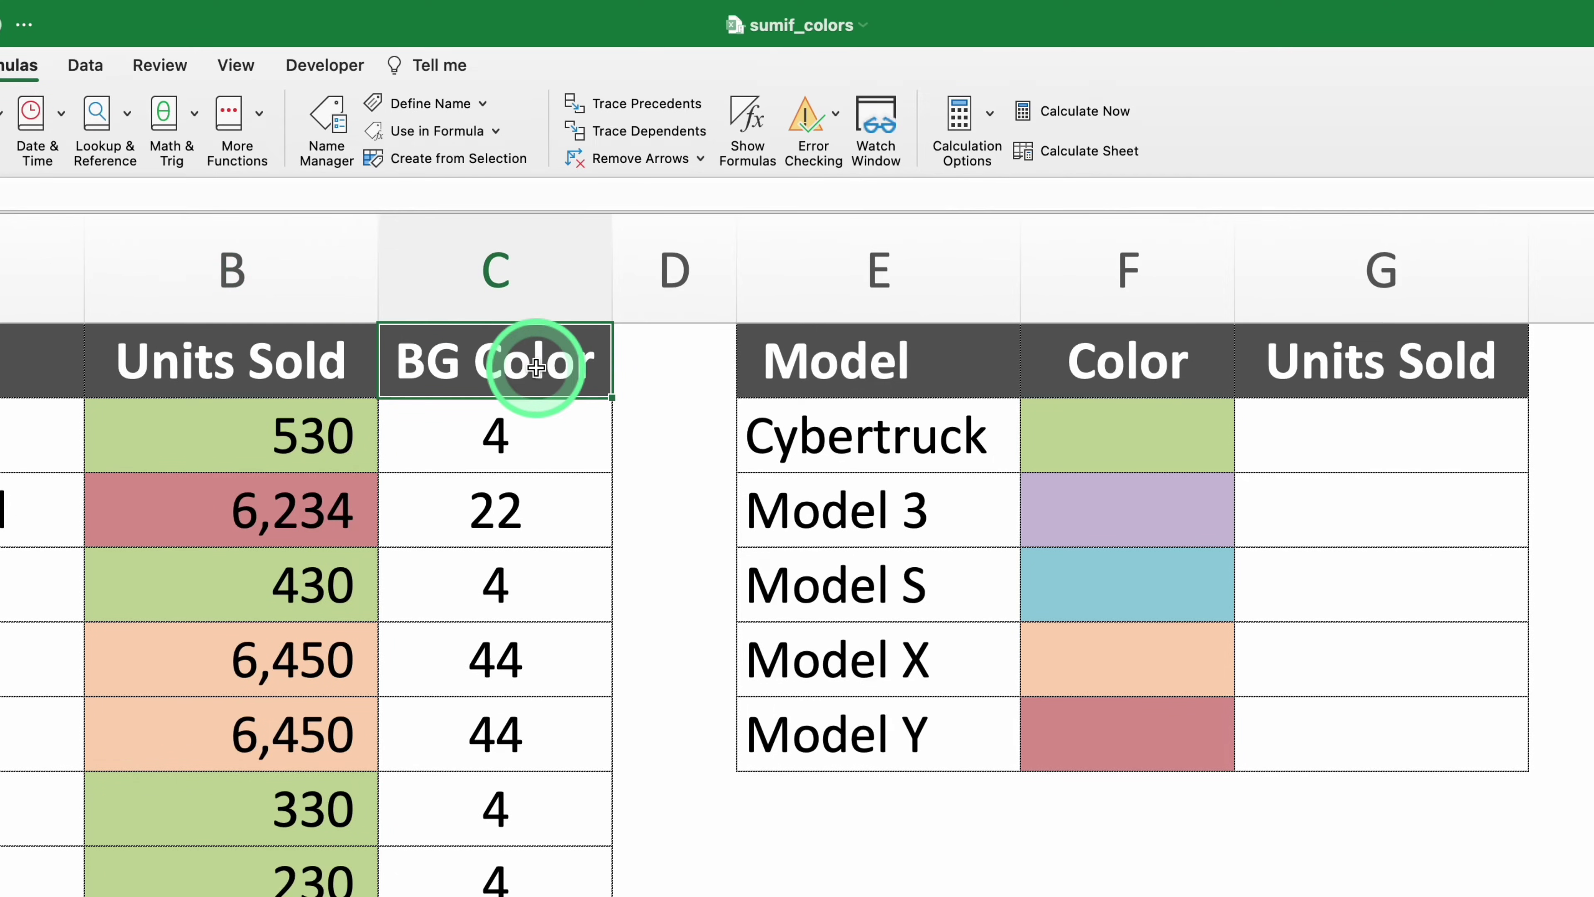
{"action": "key", "text": "super+shift+Down"}
{"action": "left_click", "coordinate": [432, 103]}
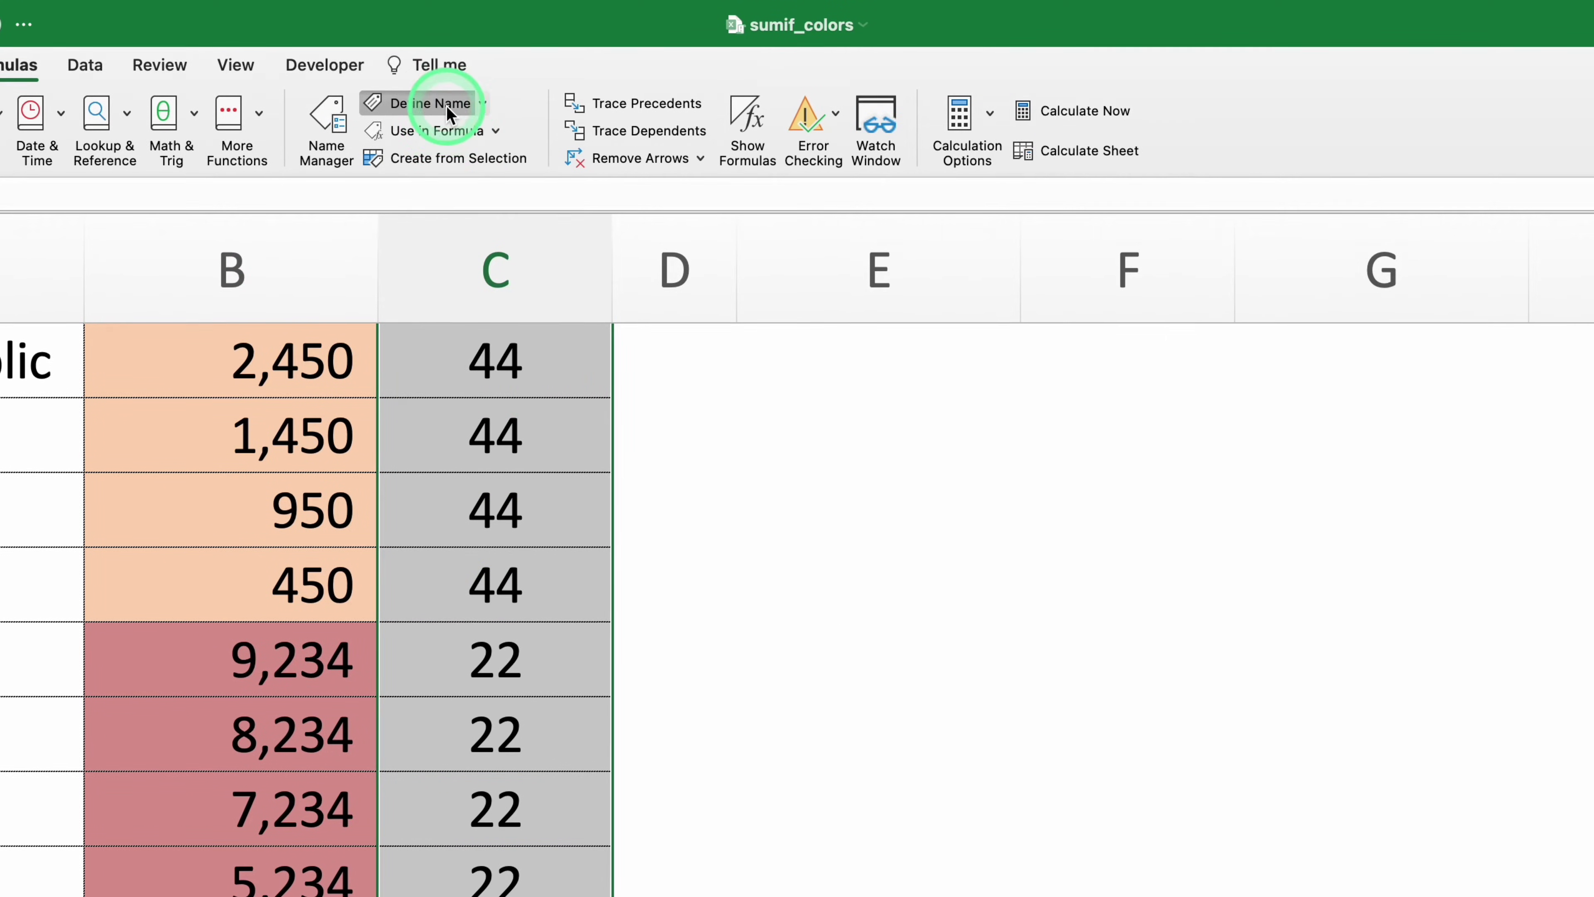
{"action": "left_click", "coordinate": [982, 633]}
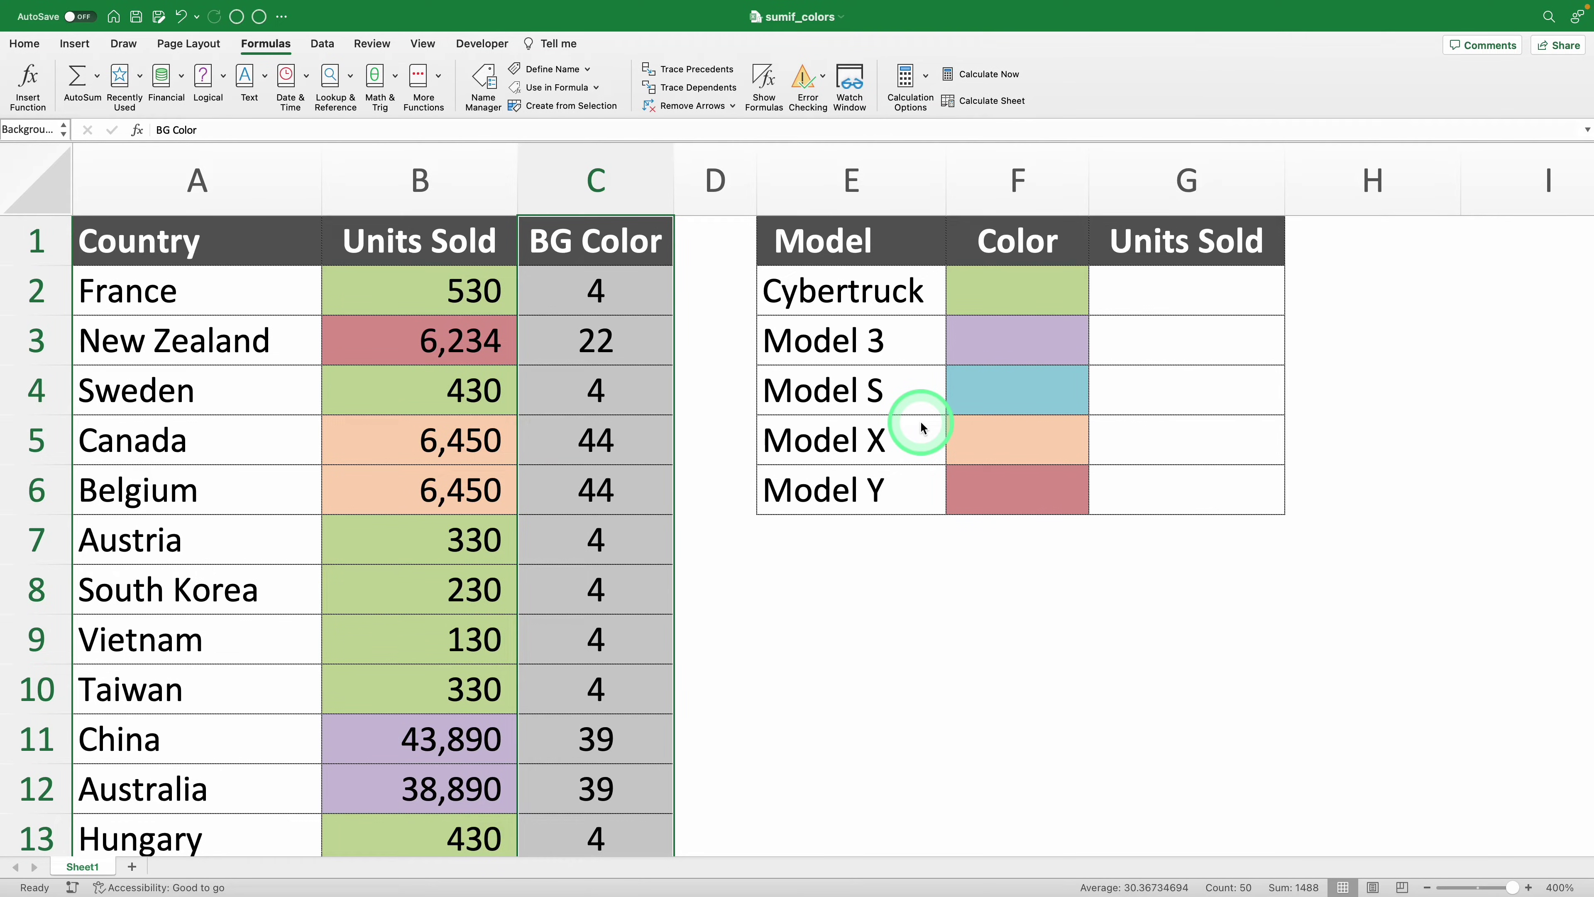
Start a SUMIF formula in G2 for the Cybertruck with Background_Color_Number as its range
{"action": "left_click", "coordinate": [1155, 304]}
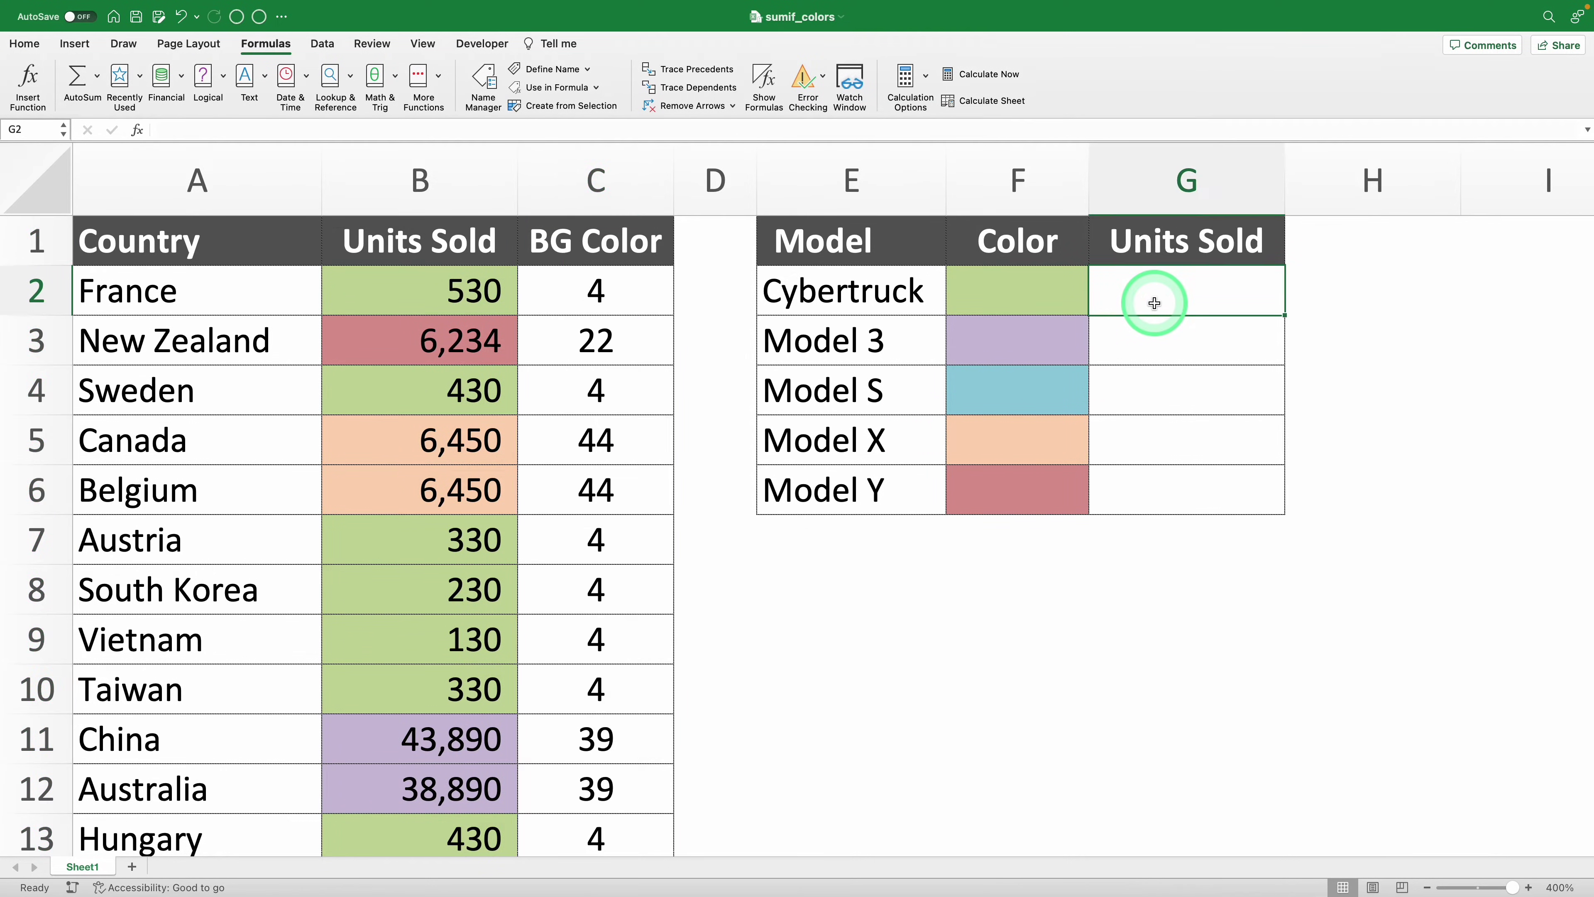
{"action": "type", "text": "=sum"}
{"action": "double_click", "coordinate": [1158, 332]}
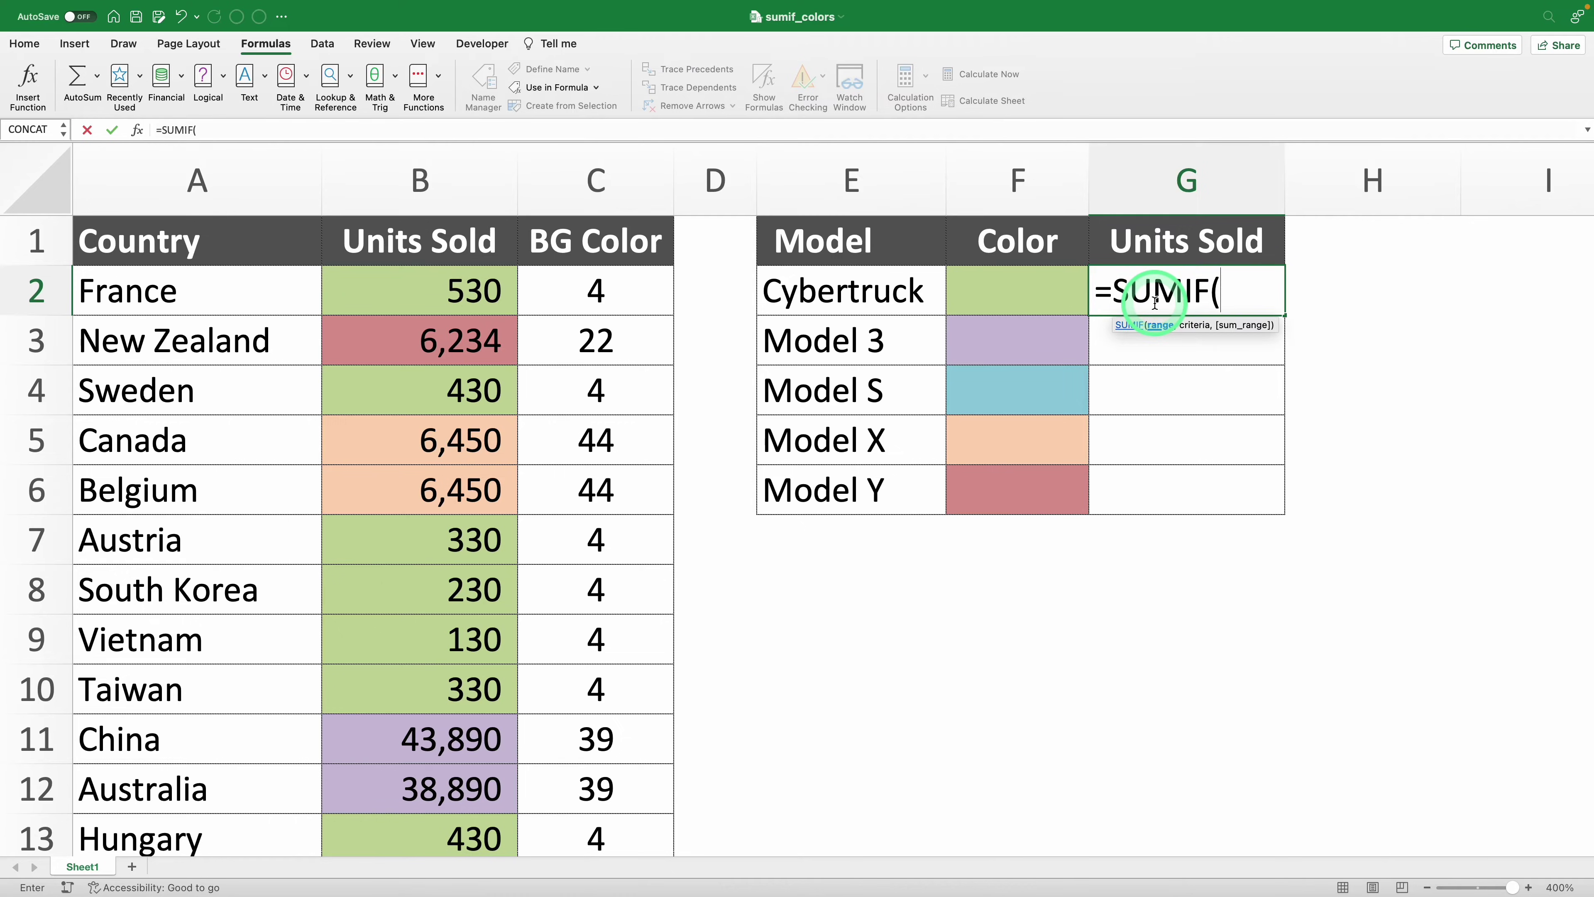
{"action": "left_click", "coordinate": [1147, 456]}
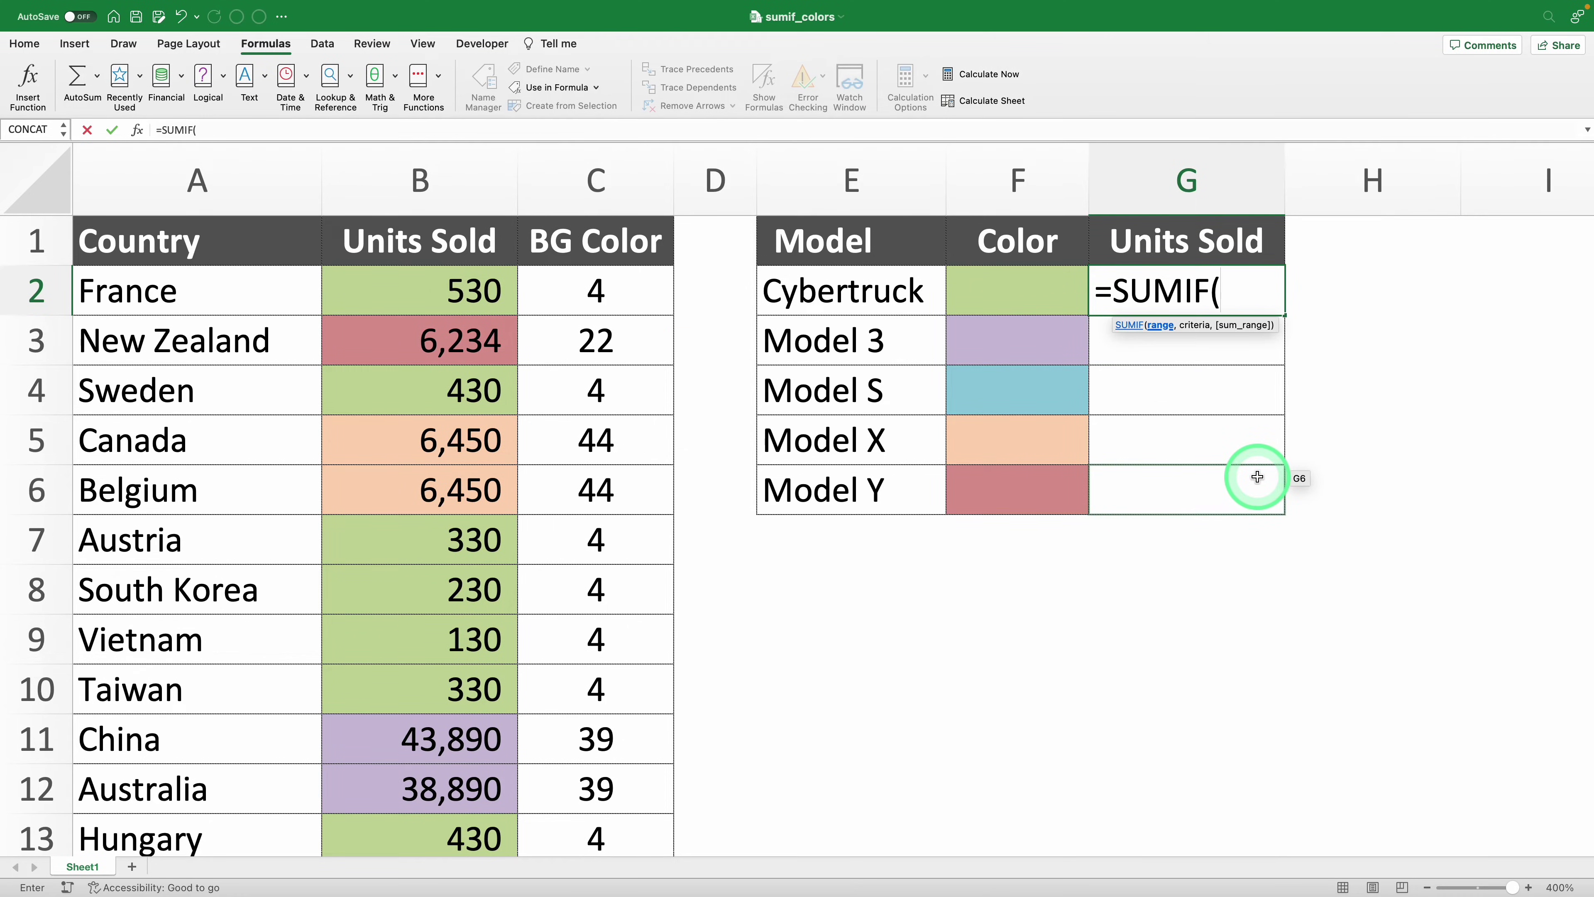
{"action": "type", "text": "back"}
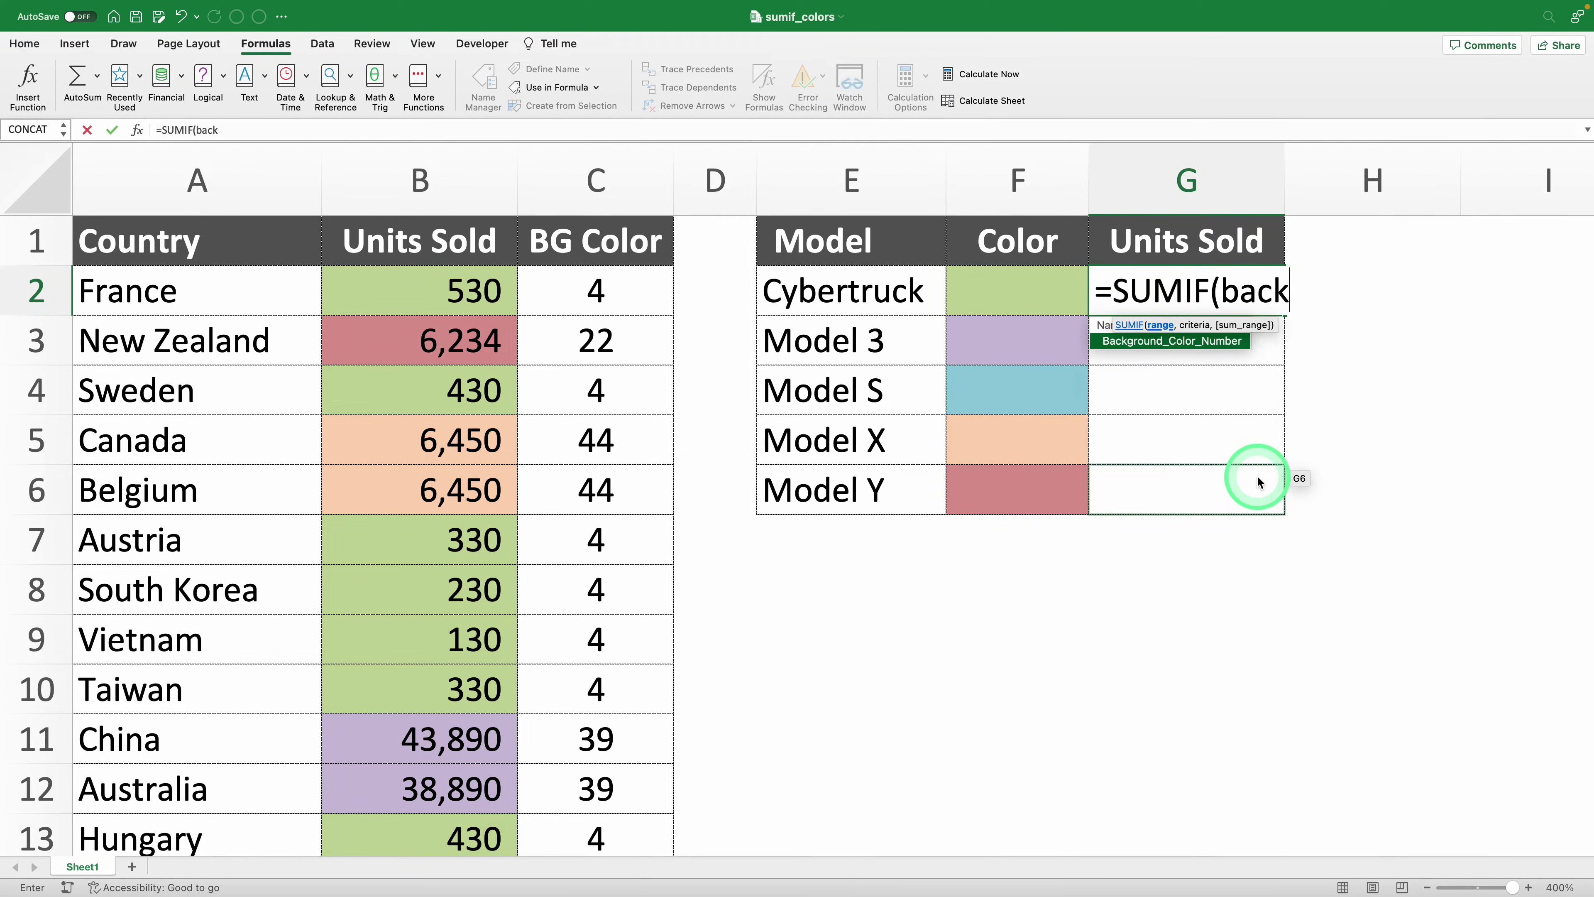
{"action": "double_click", "coordinate": [1180, 341]}
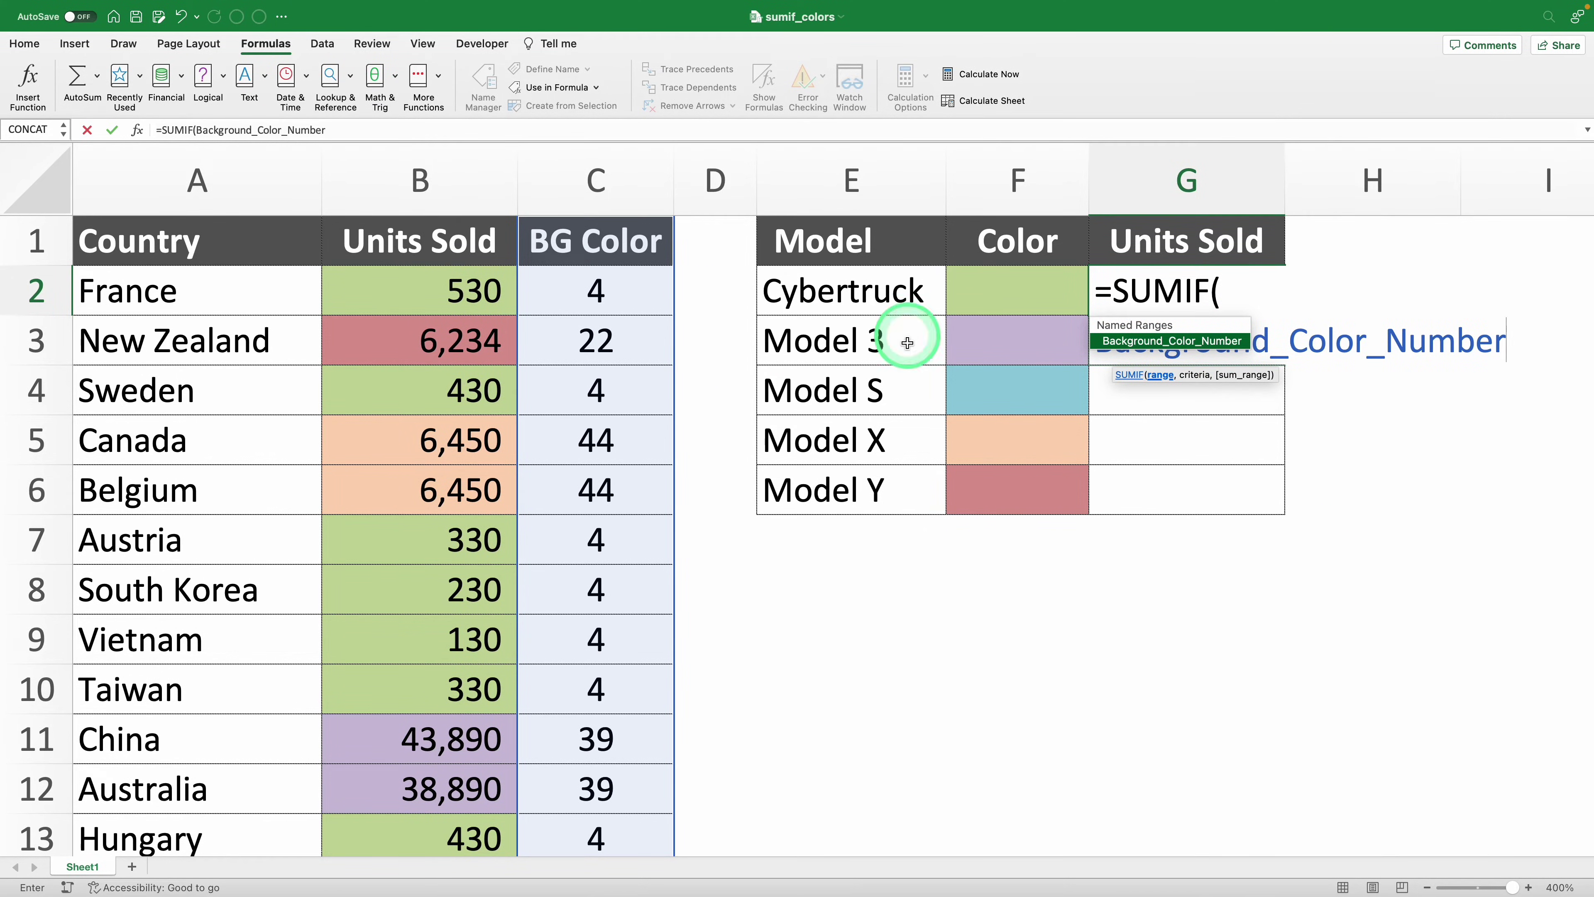
{"action": "left_click", "coordinate": [1512, 338]}
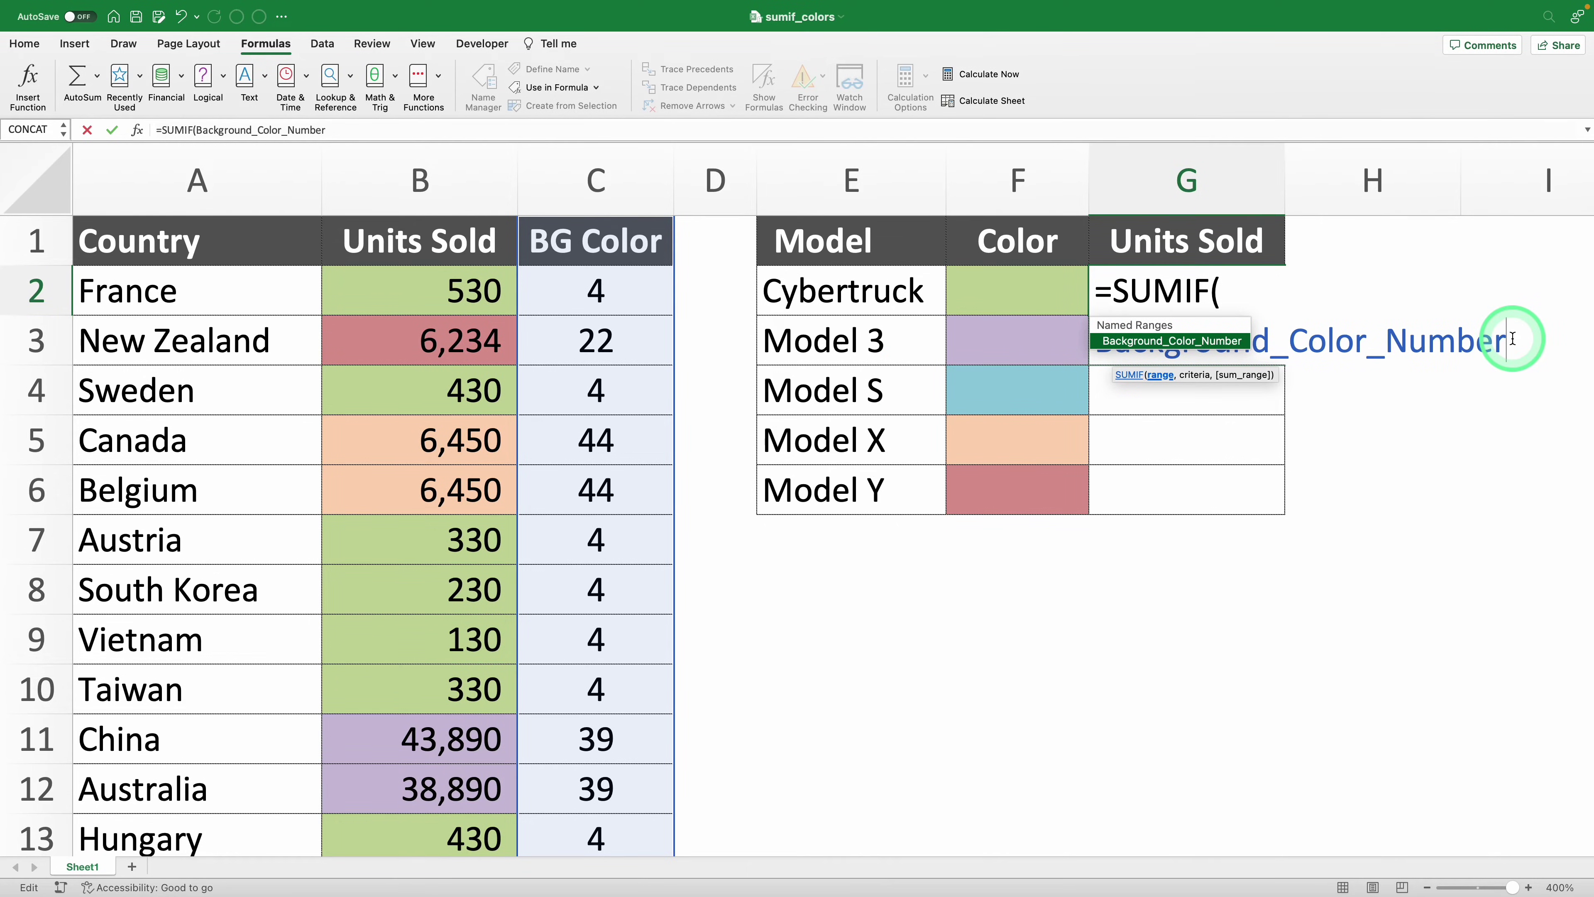
Set the criteria argument of the SUMIF formula in G2 to the named formula CellColorNumber
{"action": "type", "text": ","}
{"action": "left_click", "coordinate": [1490, 418]}
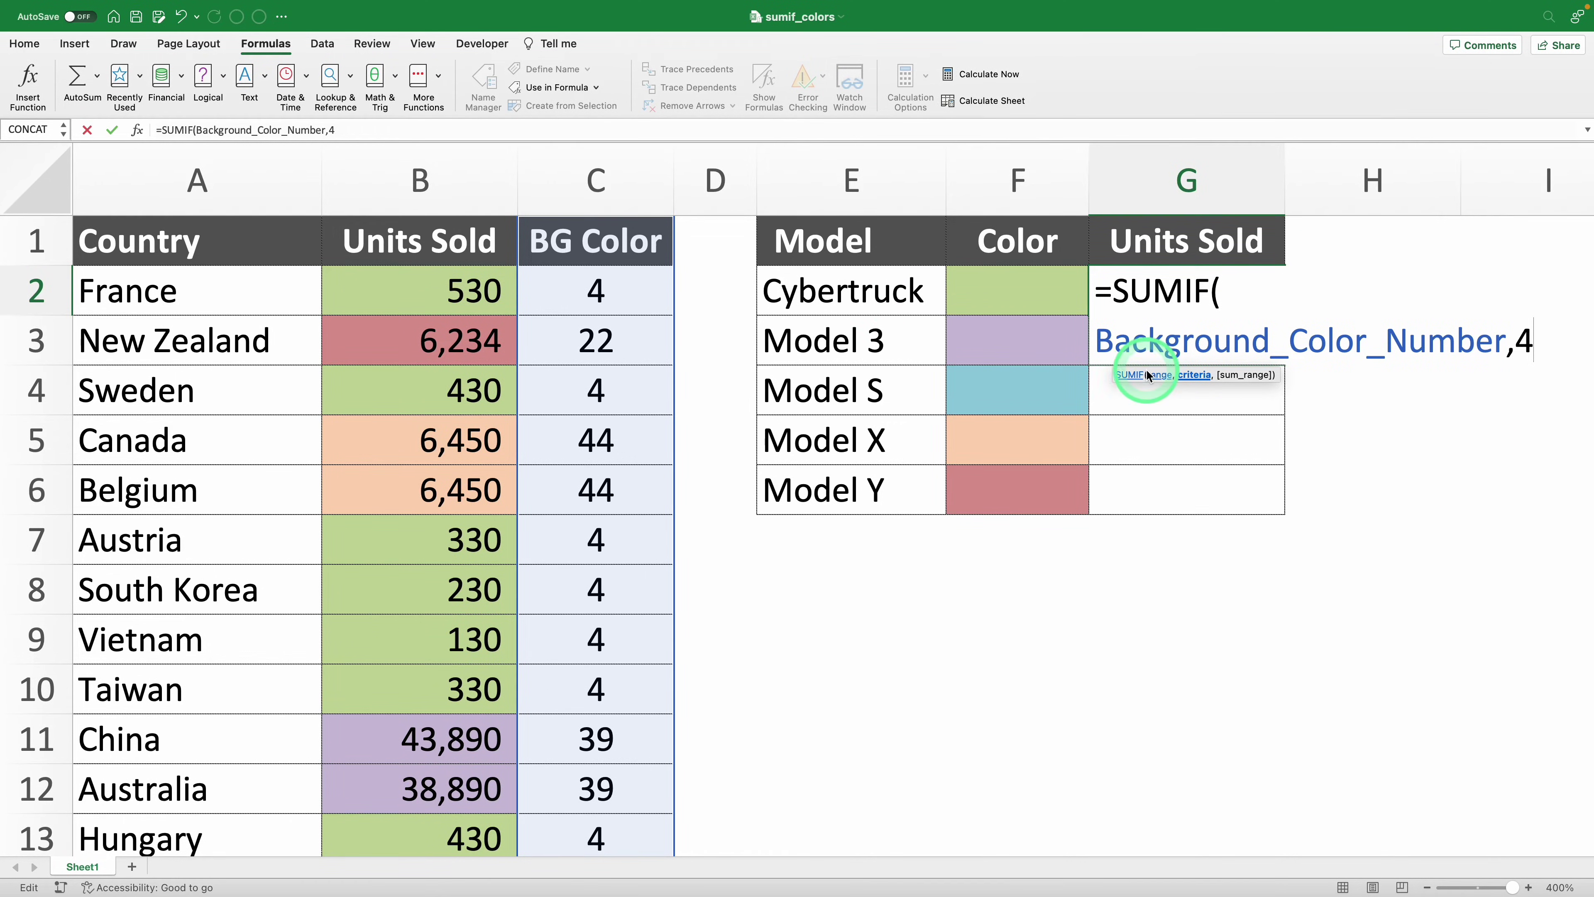
{"action": "key", "text": "BackSpace"}
{"action": "type", "text": "ce"}
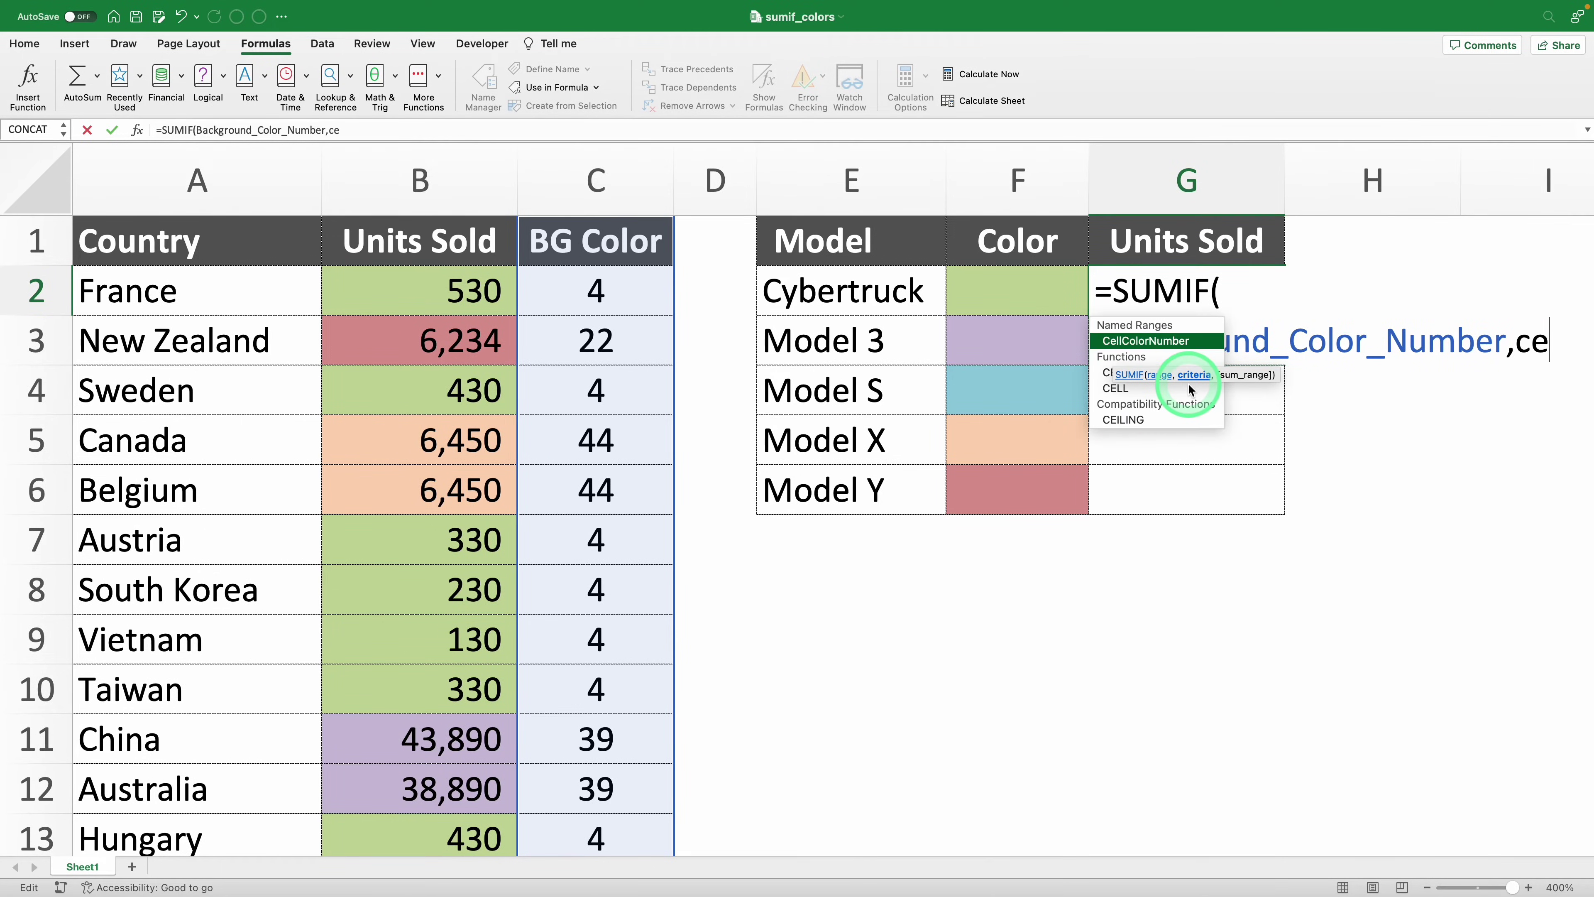
{"action": "double_click", "coordinate": [1146, 340]}
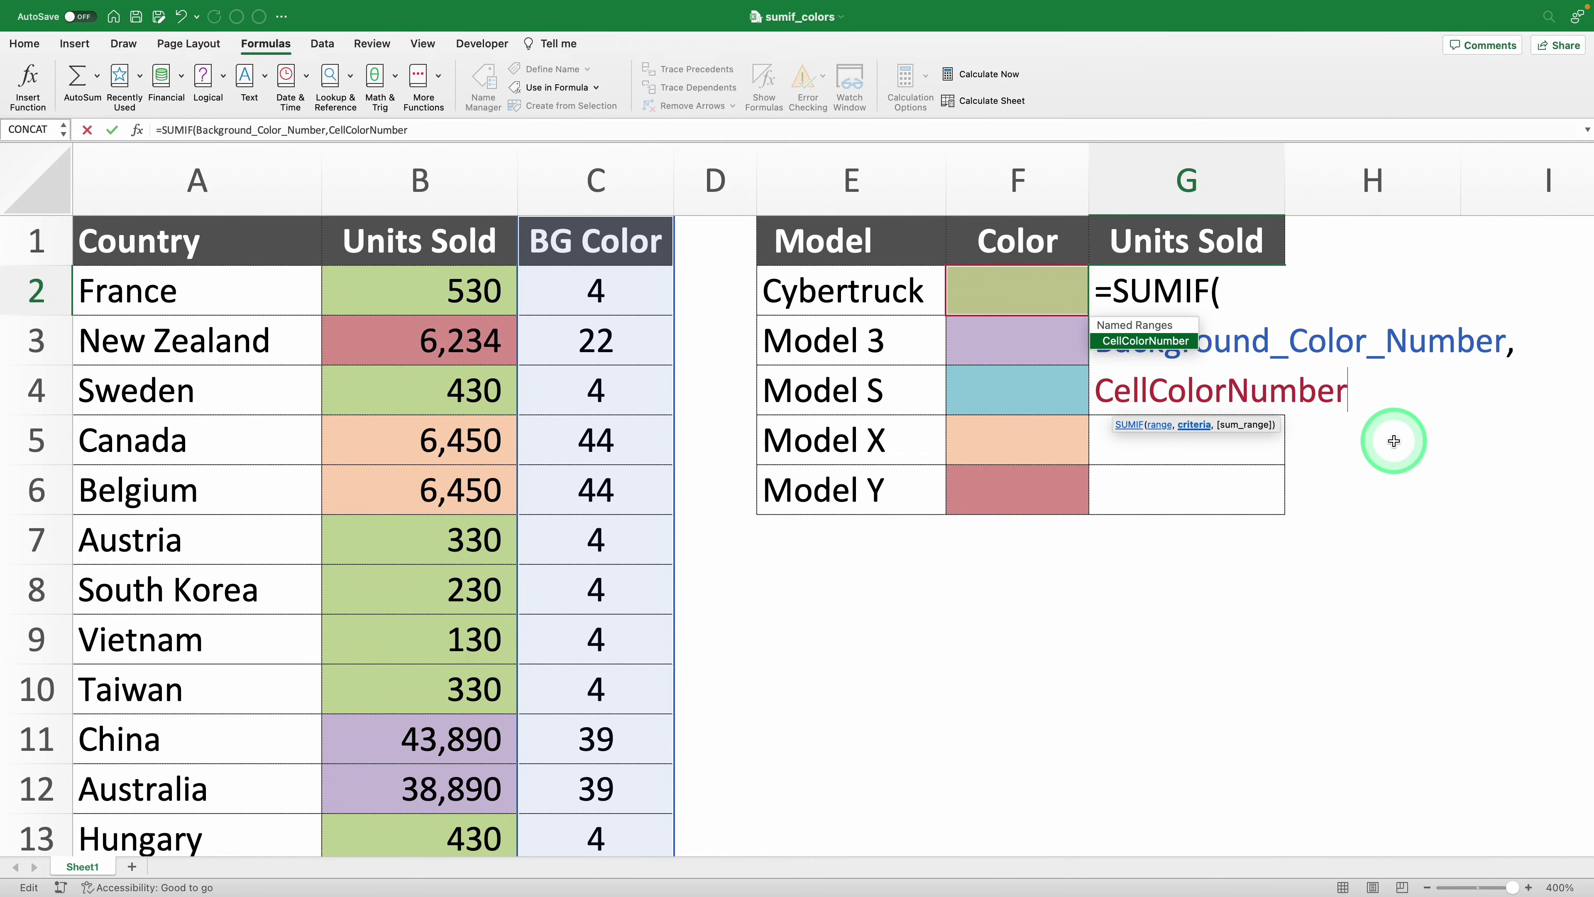
Complete the SUMIF formula in G2 with Units_Sold as the sum range and enter it
{"action": "type", "text": ","}
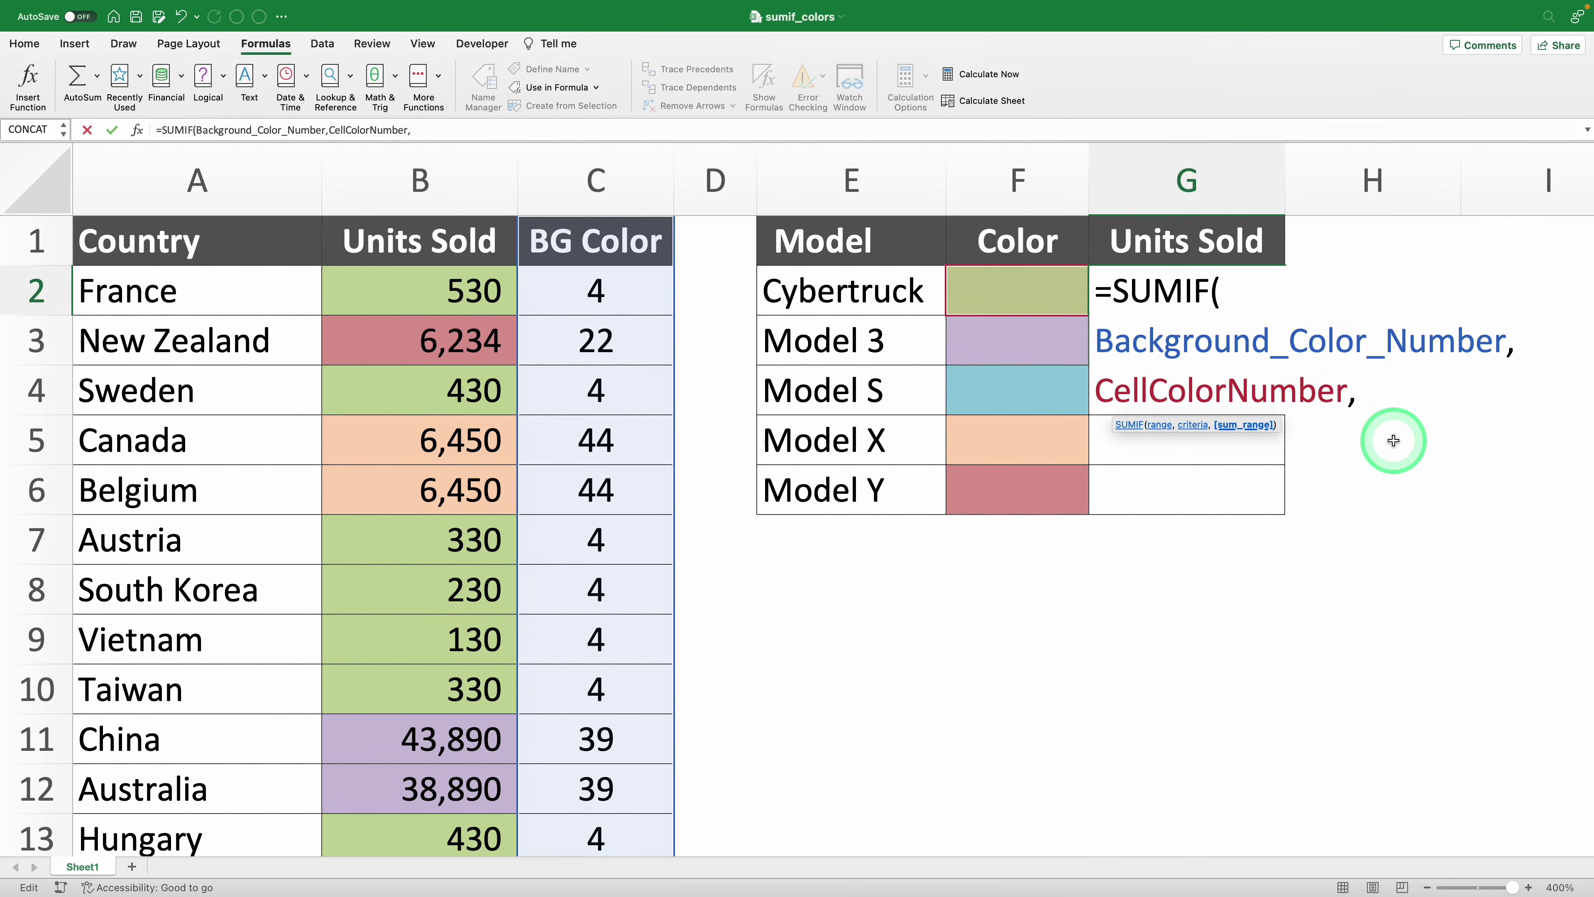
{"action": "type", "text": "Units_Sold"}
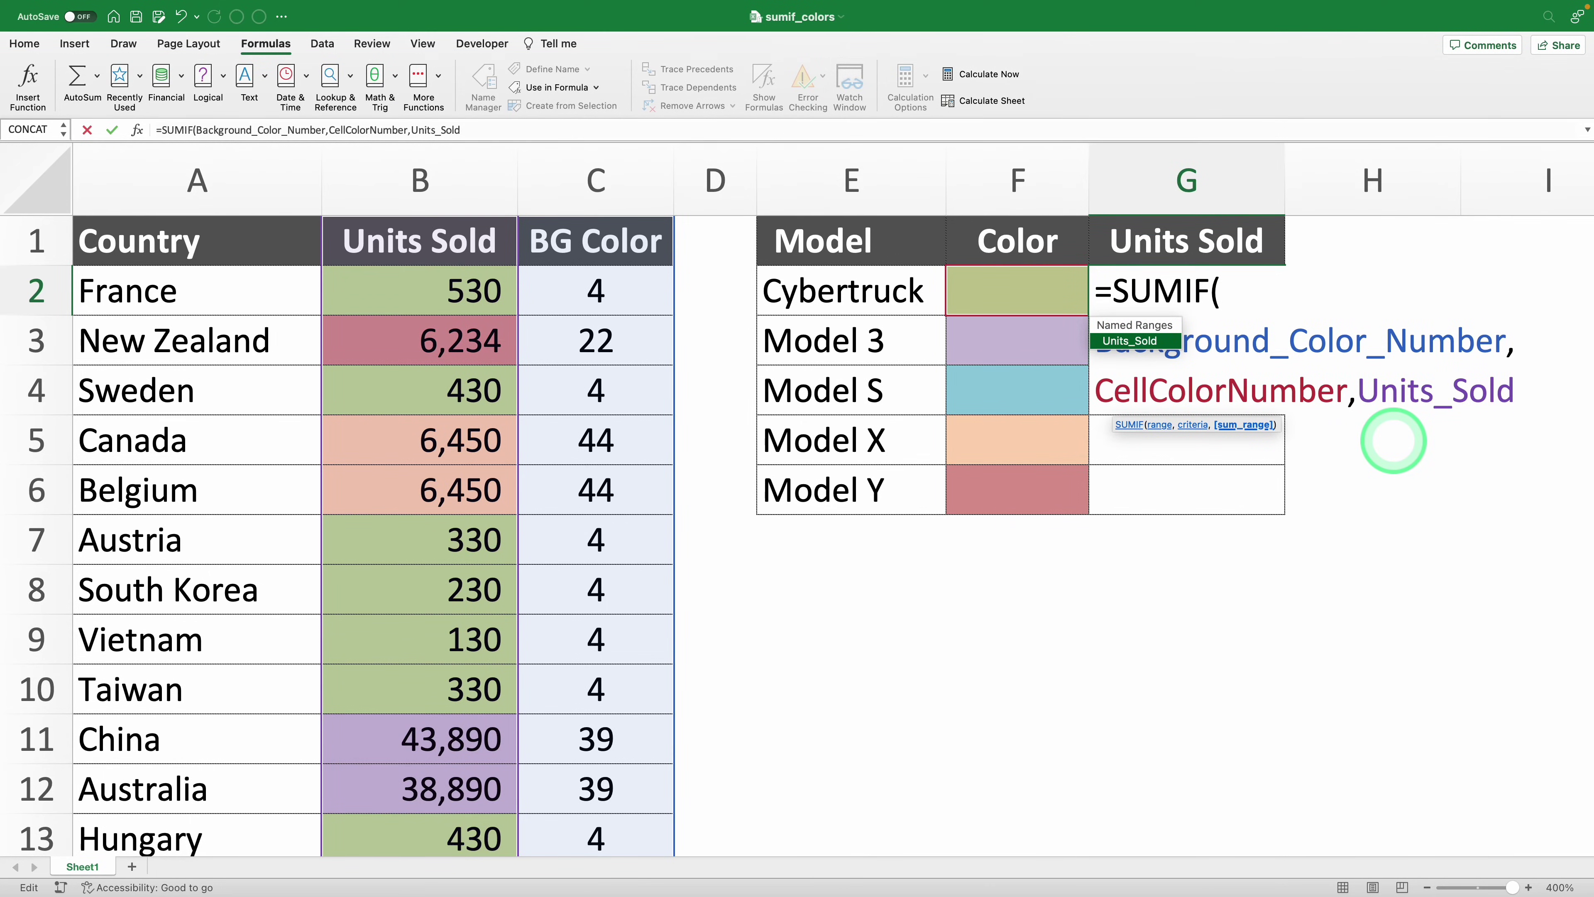
{"action": "type", "text": ")"}
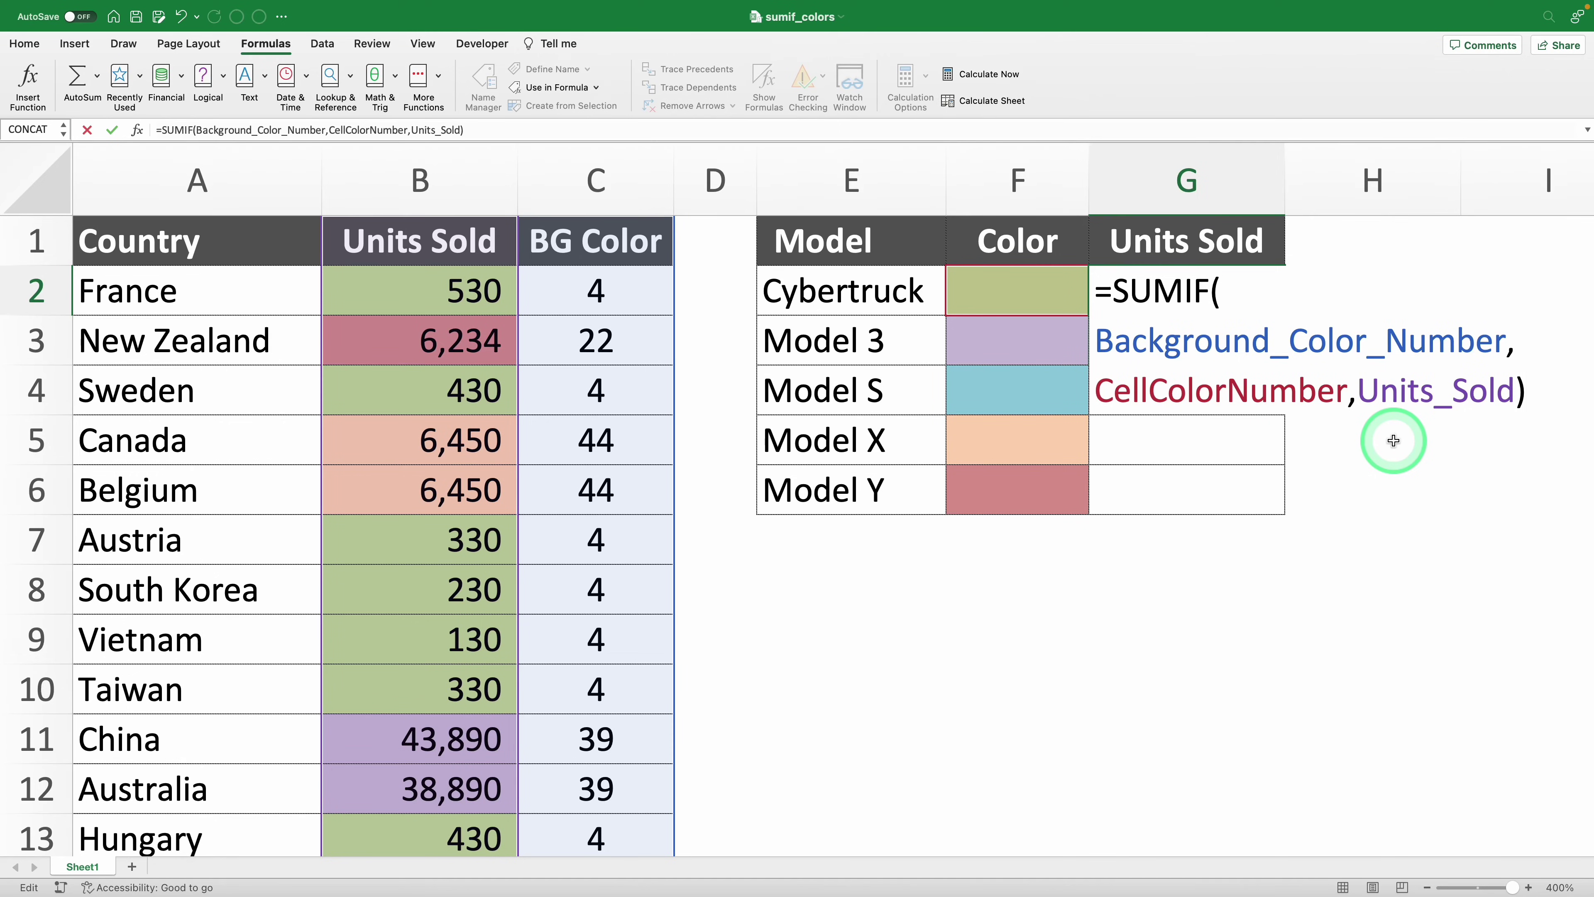
{"action": "key", "text": "Return"}
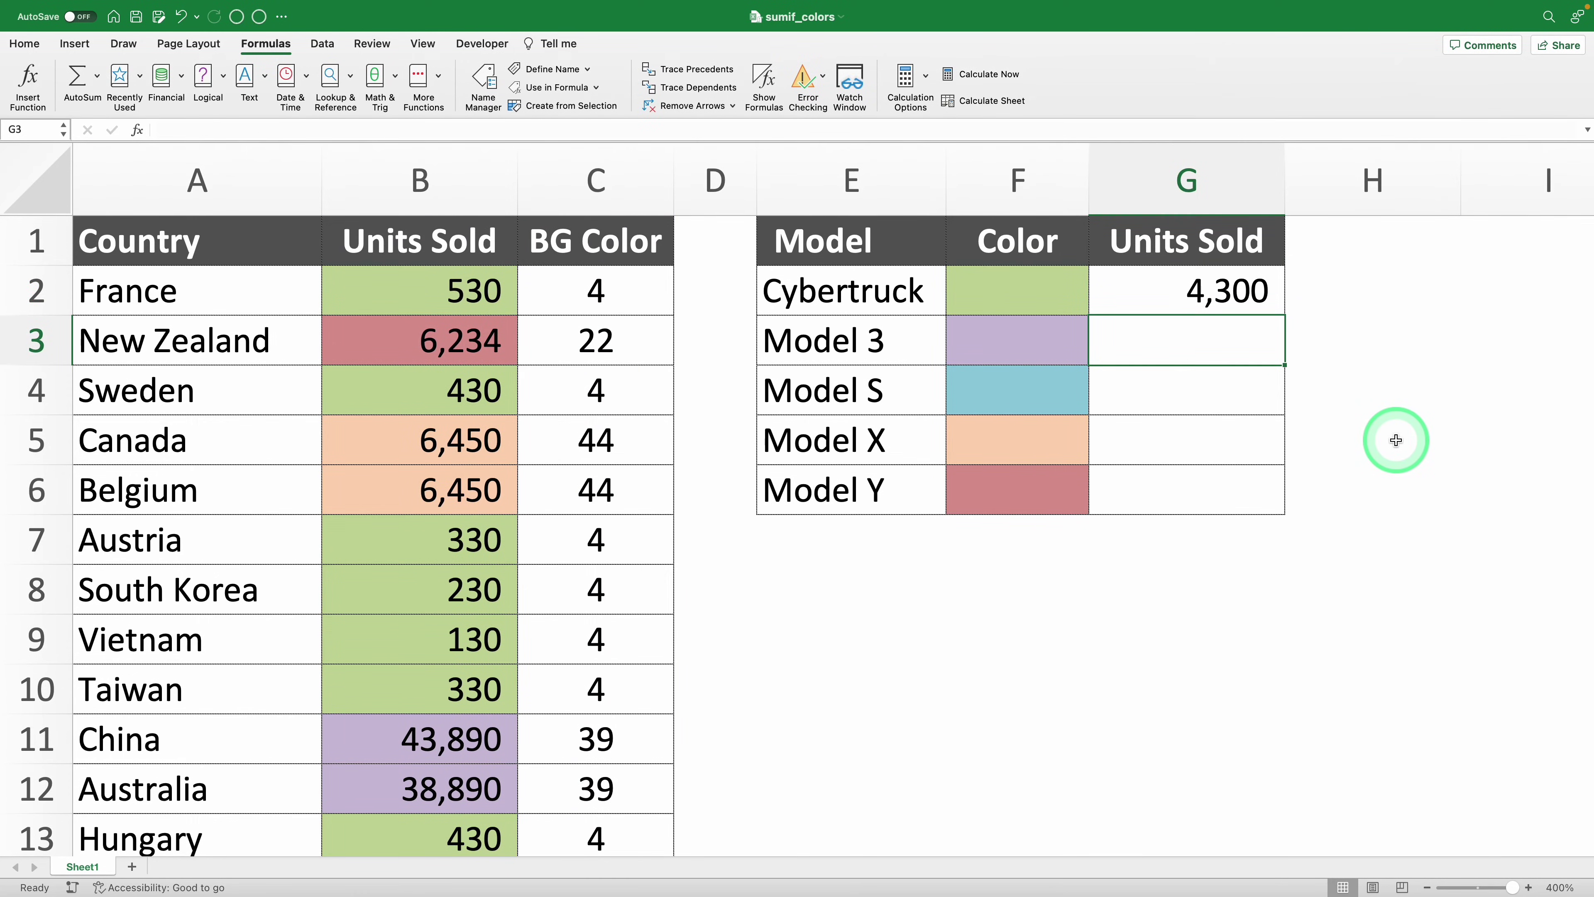
Fill the Cybertruck's SUMIF formula from G2 down through the Model Y row
{"action": "left_click", "coordinate": [1274, 313]}
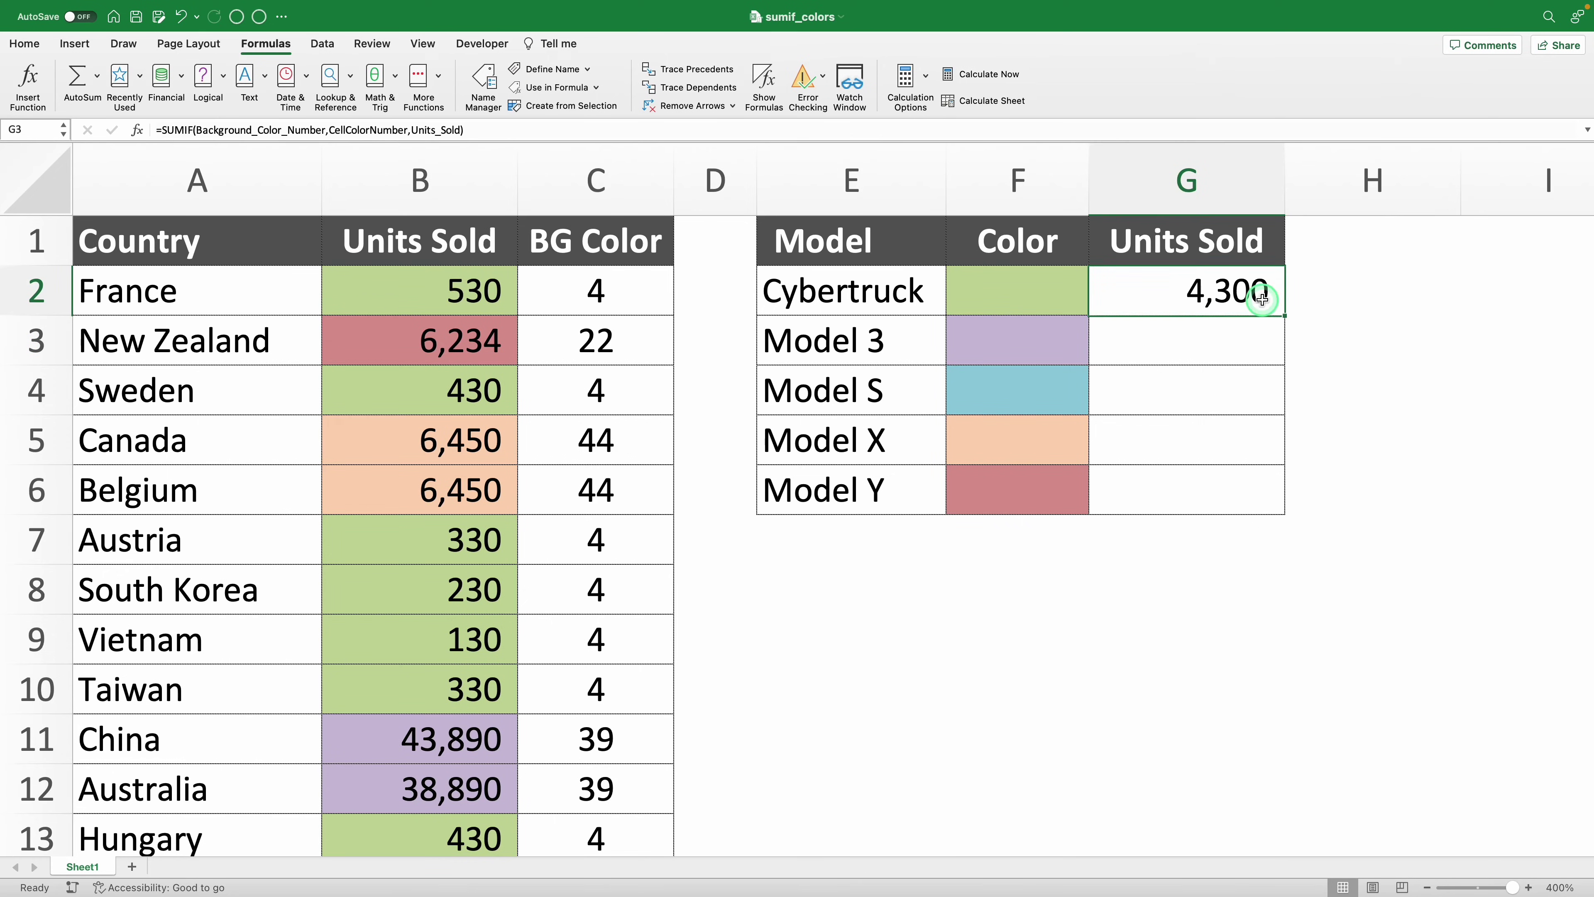
{"action": "double_click", "coordinate": [1284, 315]}
{"action": "left_click", "coordinate": [1356, 356]}
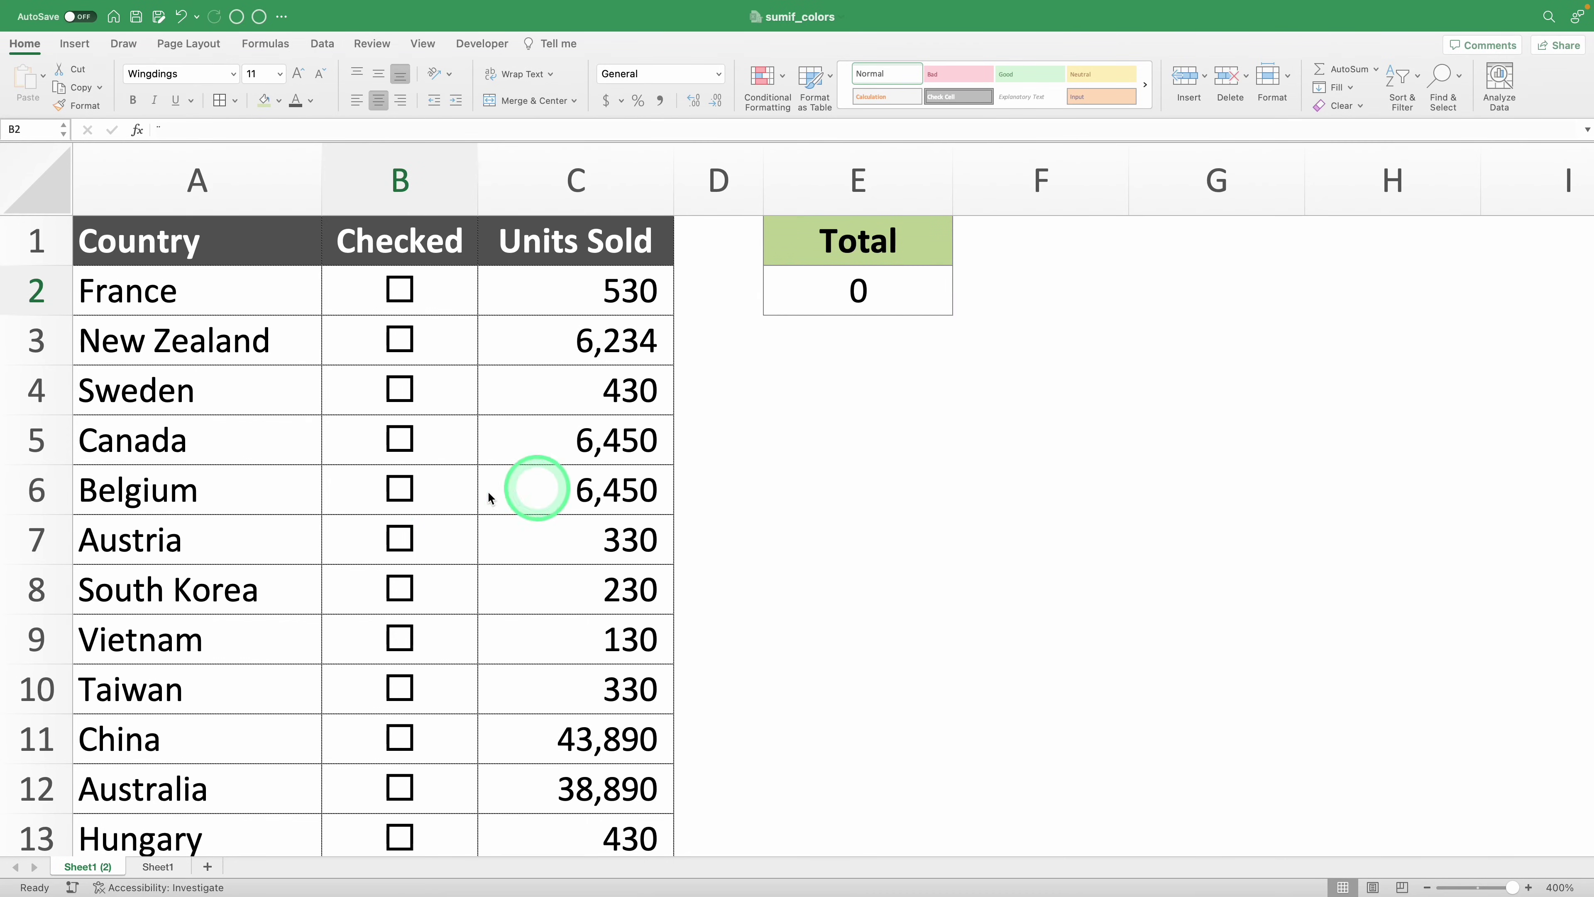
Tick the Checked boxes for France, Sweden and Canada, and open the Total formula in E2 to view it
{"action": "left_click", "coordinate": [397, 292]}
{"action": "left_click", "coordinate": [402, 395]}
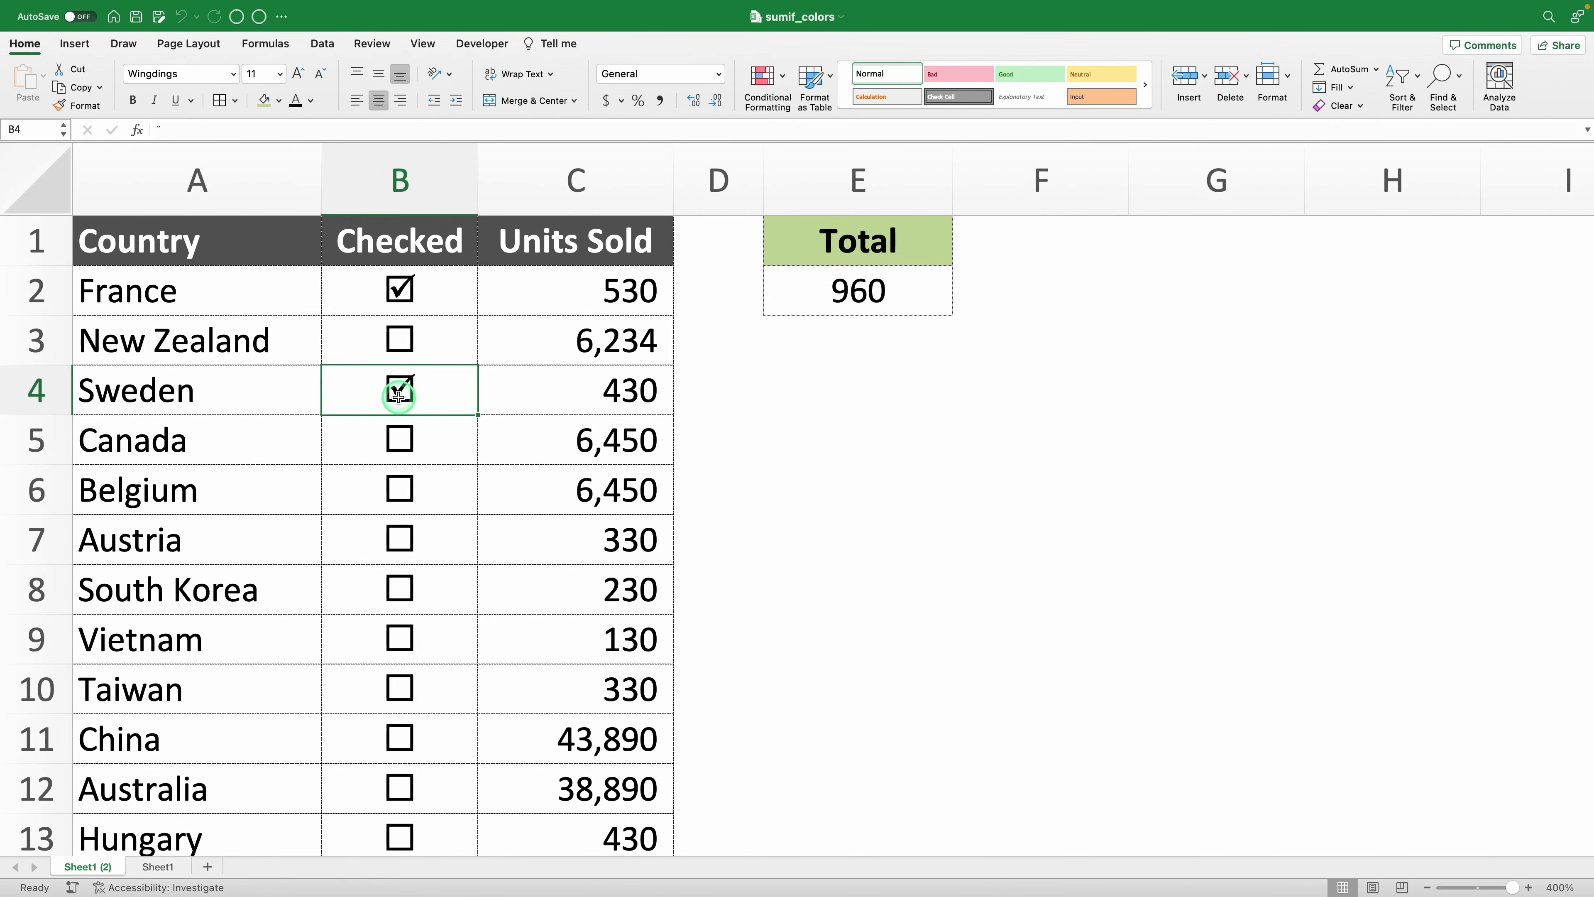
{"action": "left_click", "coordinate": [399, 440]}
{"action": "left_click", "coordinate": [907, 289]}
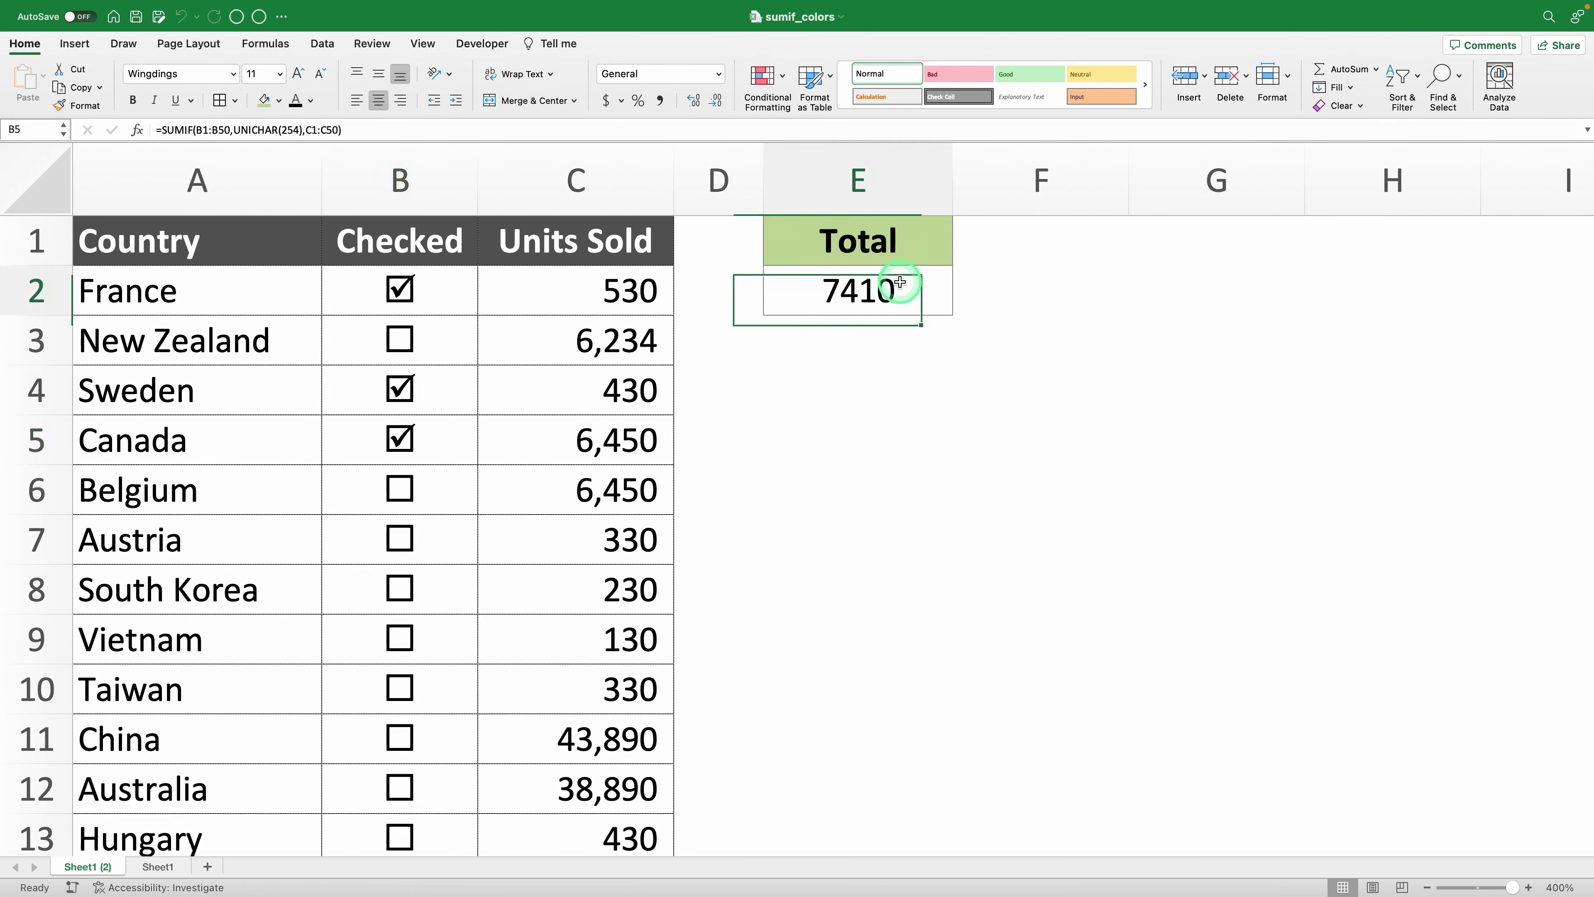
{"action": "double_click", "coordinate": [902, 288]}
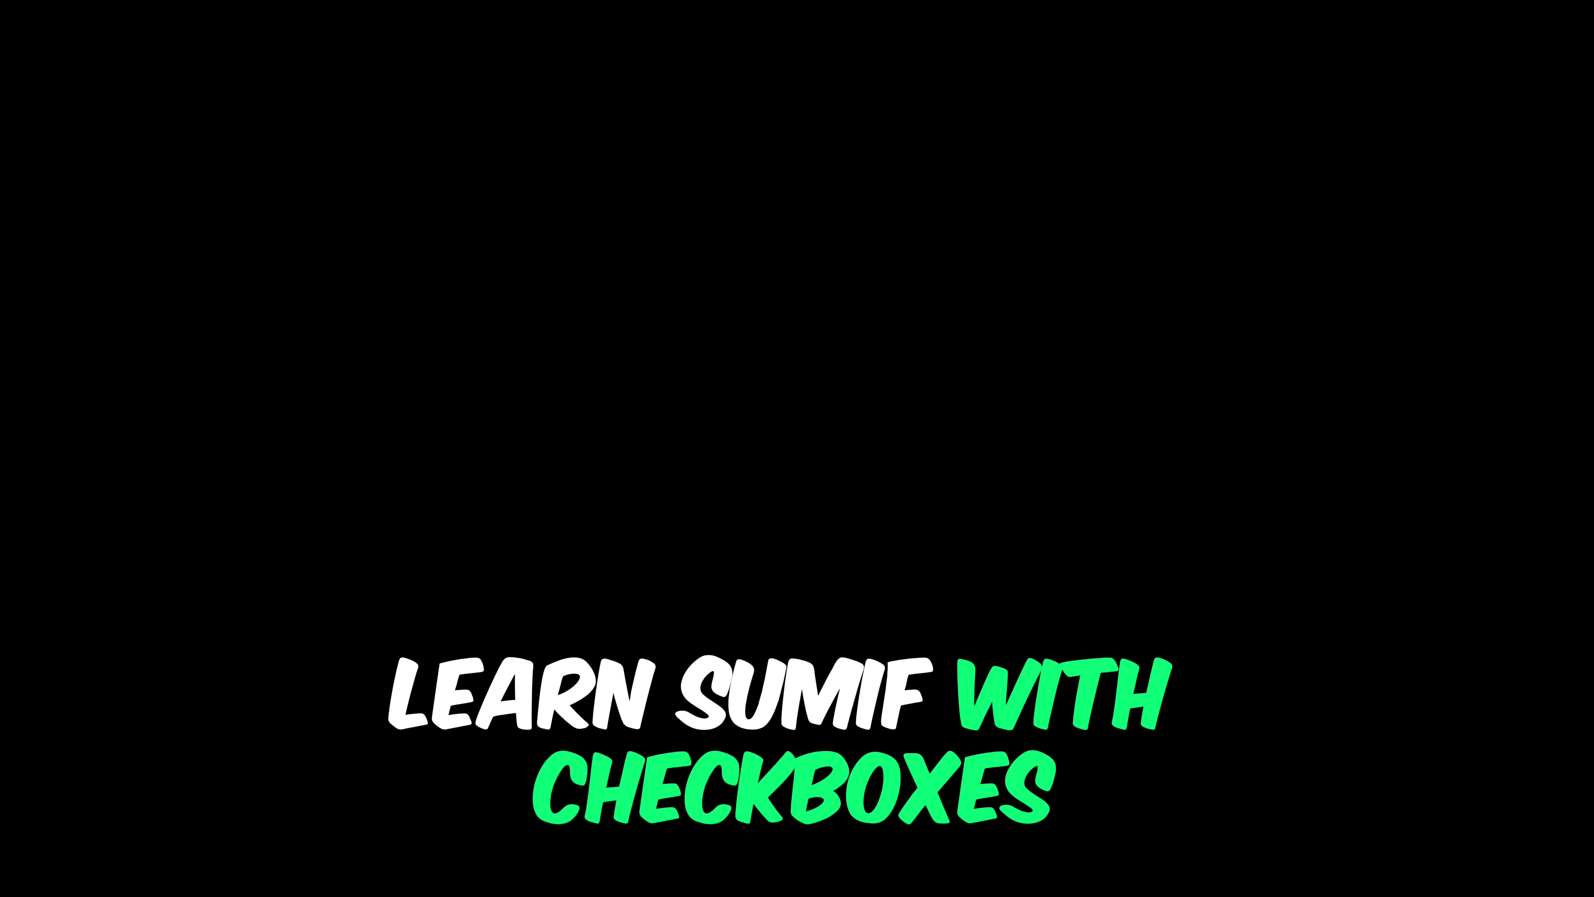